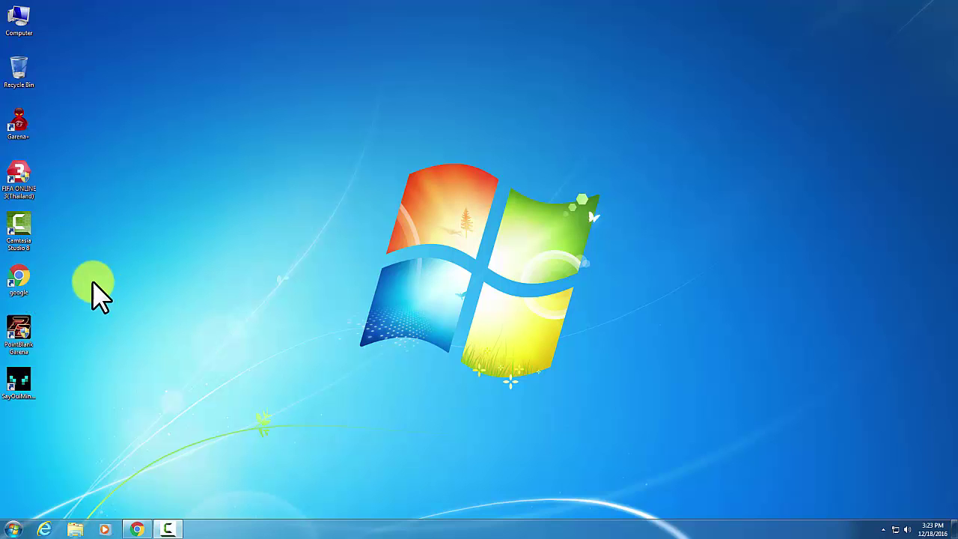
Open a maximized Google Chrome window and search the web for "format factory"
double_click(21, 281)
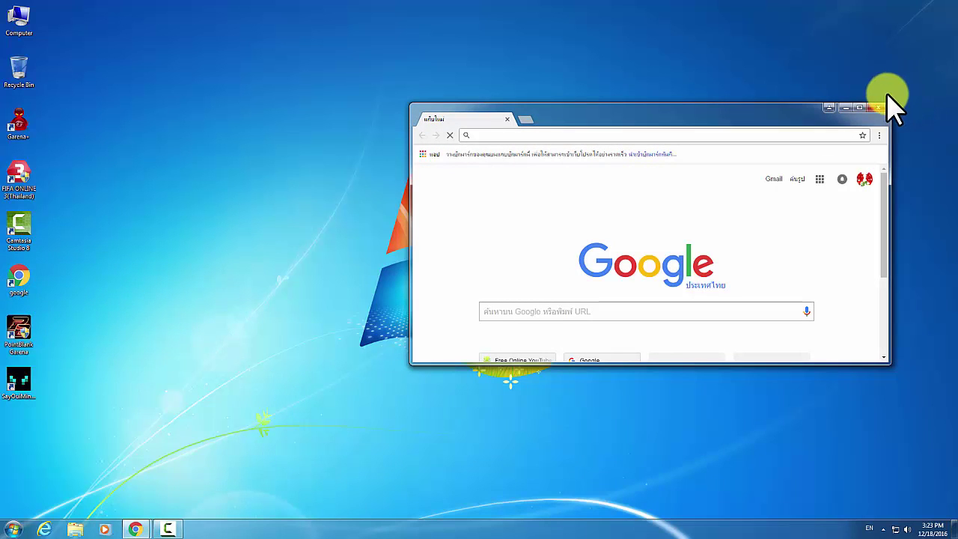
click(859, 107)
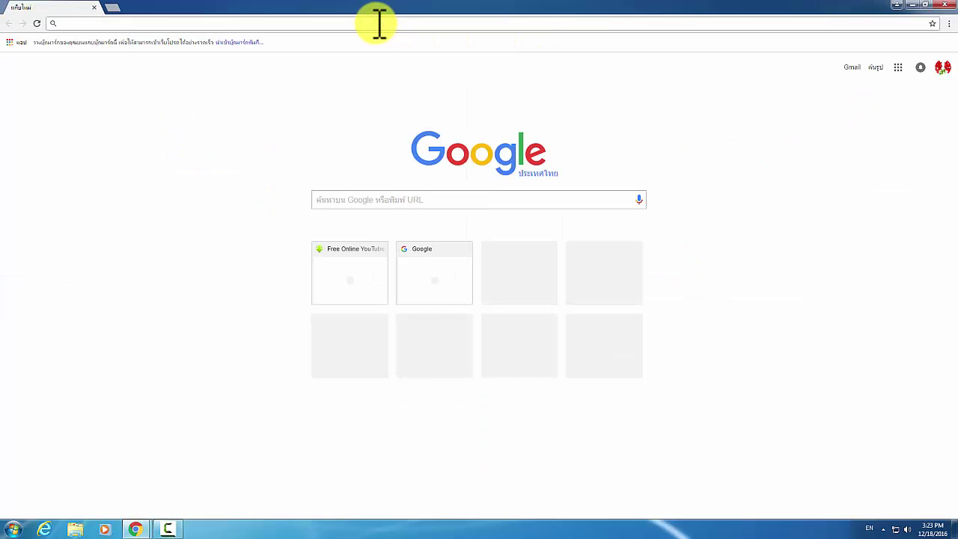
text(f)
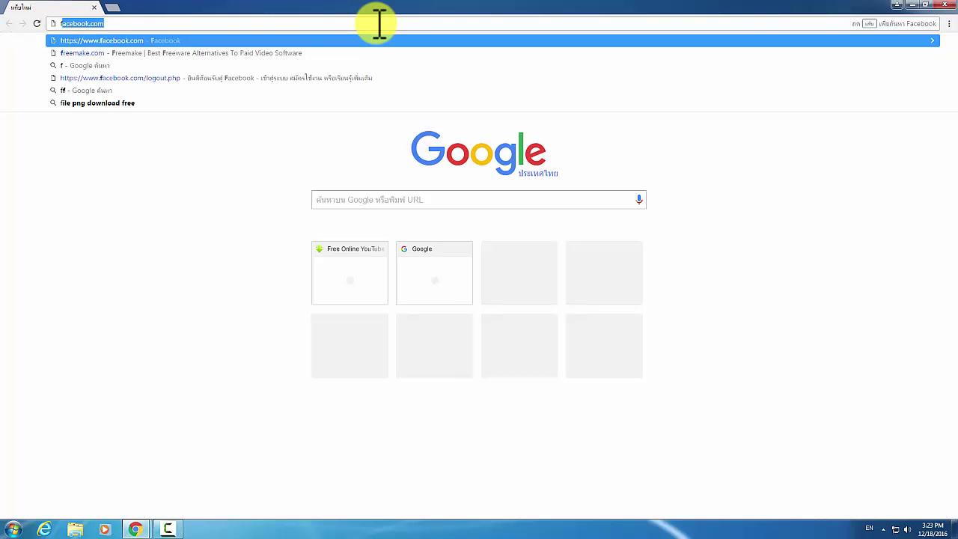
text(or)
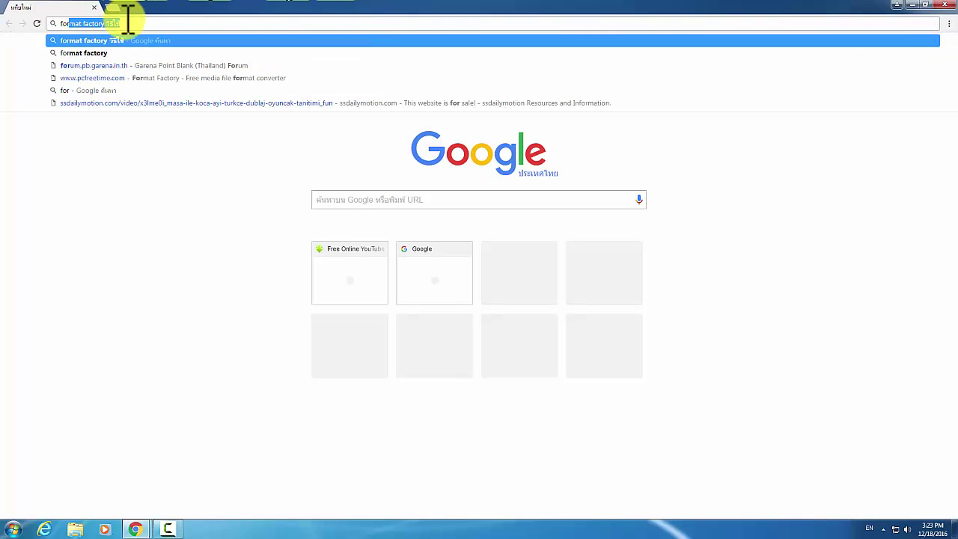
click(128, 23)
key(BackSpace)
key(BackSpace)
key(BackSpace)
key(BackSpace)
key(BackSpace)
key(BackSpace)
key(BackSpace)
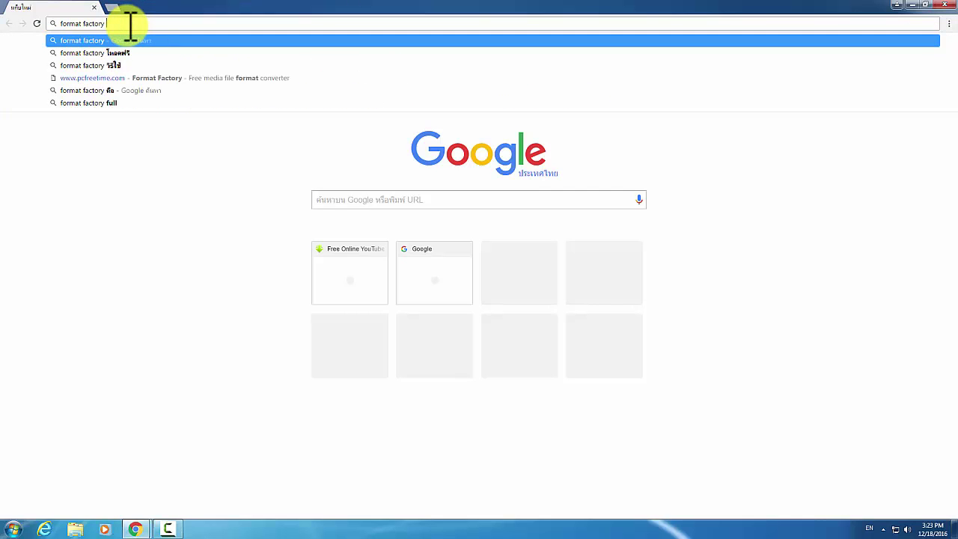
key(Return)
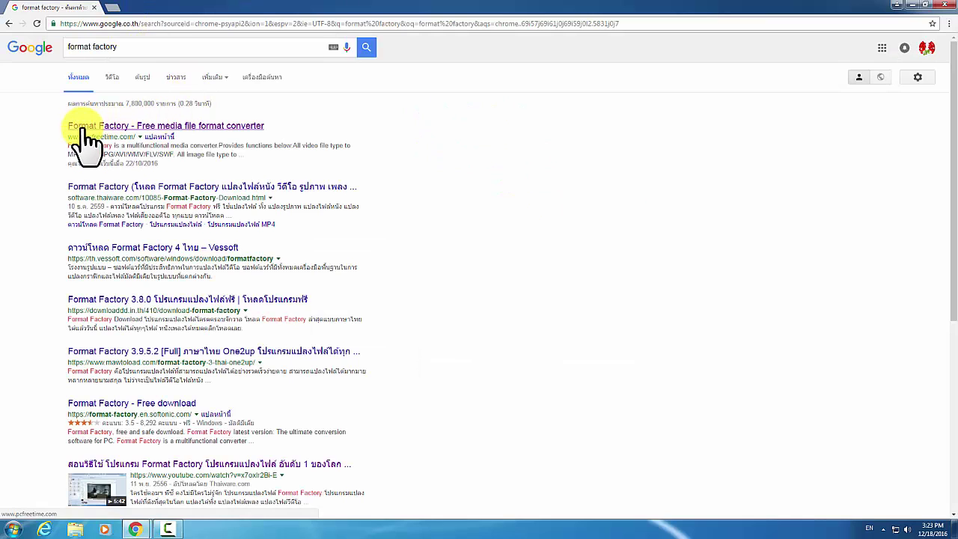
Open the pcfreetime.com result and start downloading FFSetup.exe from Download Site1, skipping the Search Manager offer
click(134, 129)
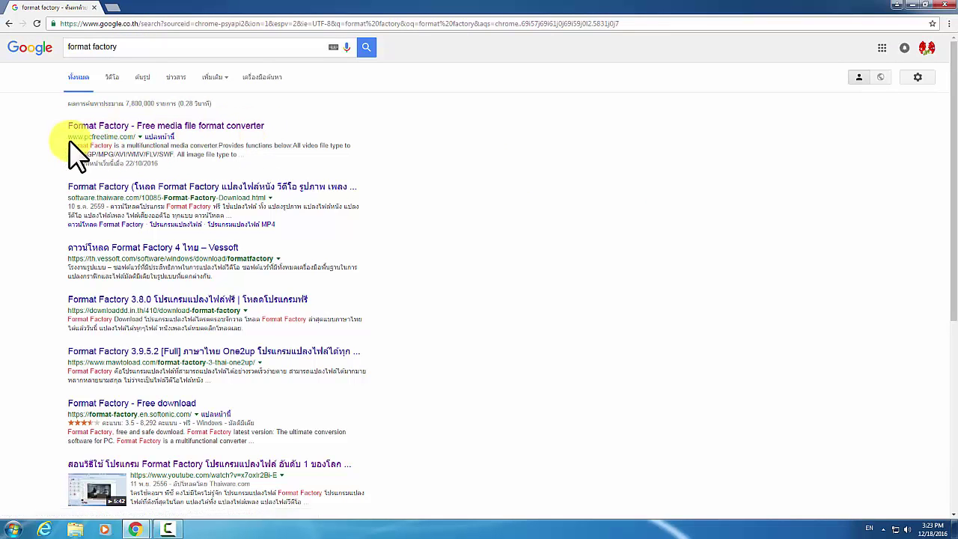
click(153, 142)
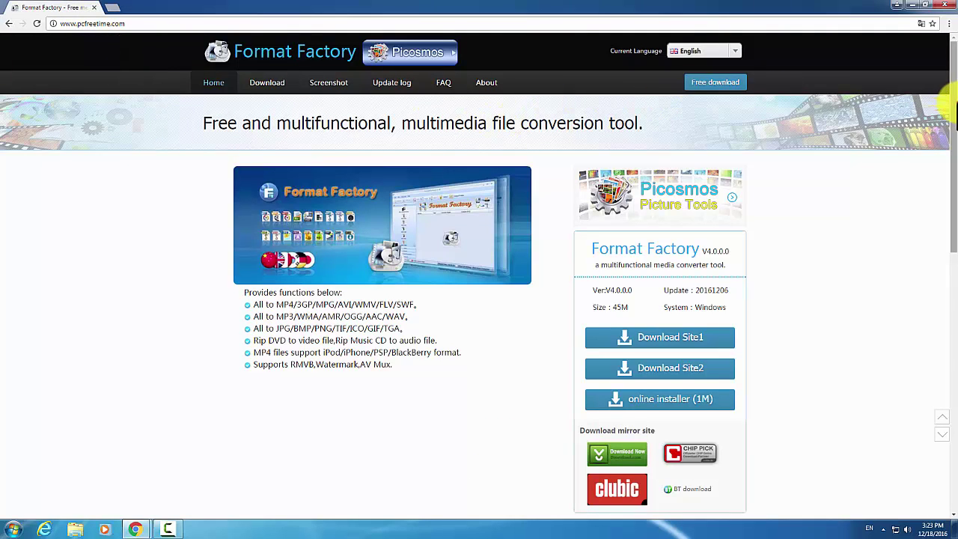
drag(953, 100, 954, 196)
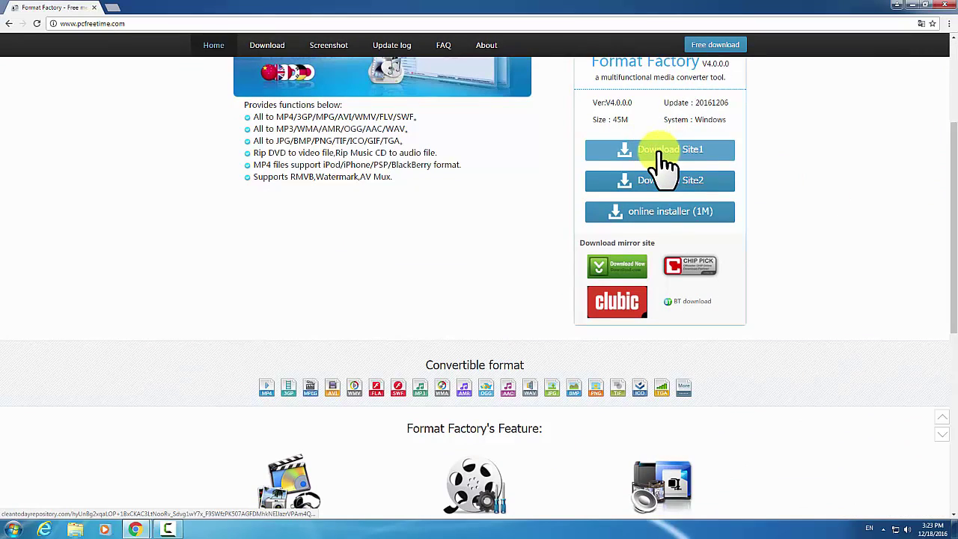
click(666, 153)
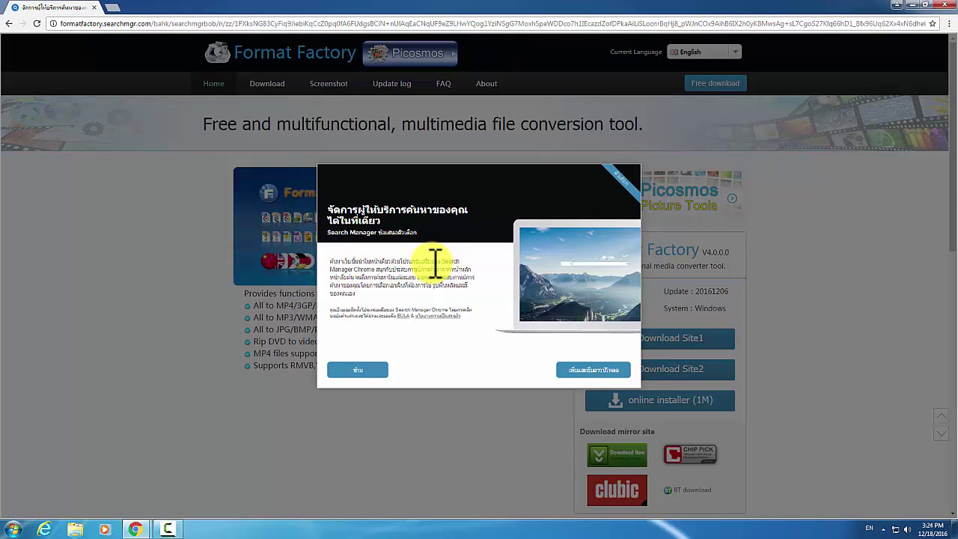
click(357, 372)
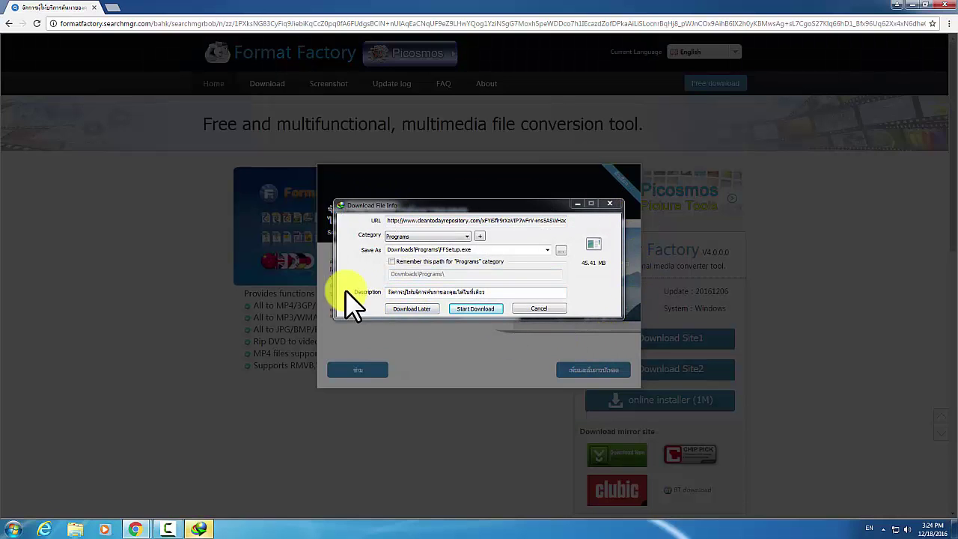
click(472, 310)
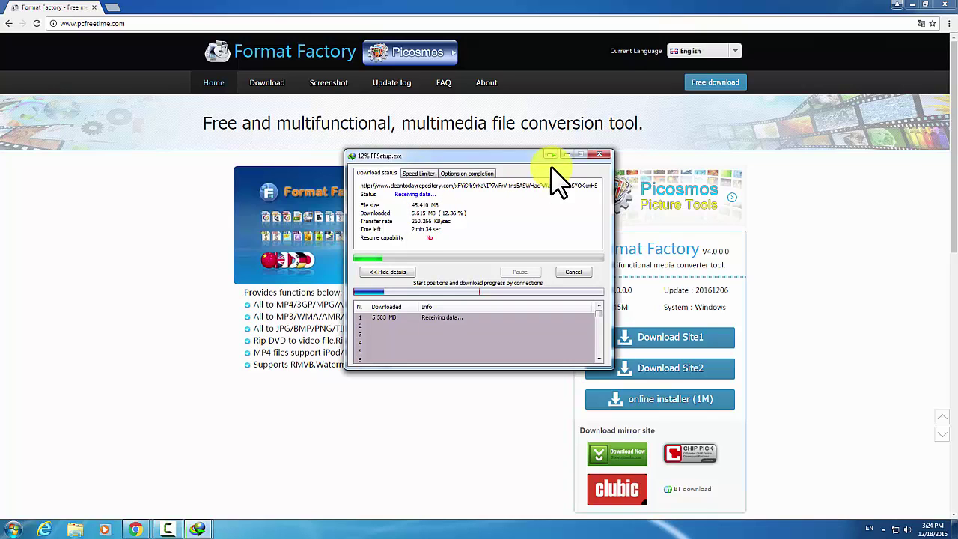
Move the download progress window aside and decline the help offered for the Chrome browser integration
drag(550, 155, 325, 174)
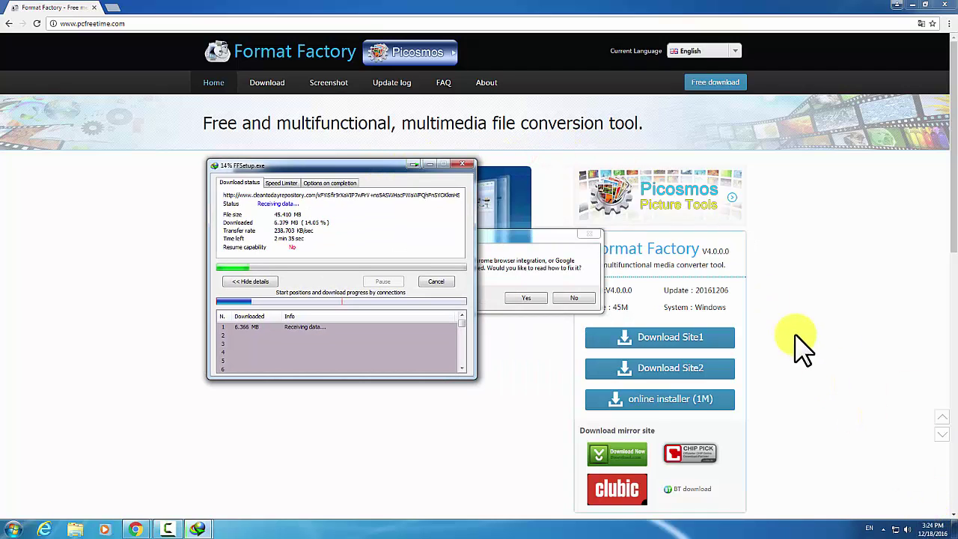
click(575, 298)
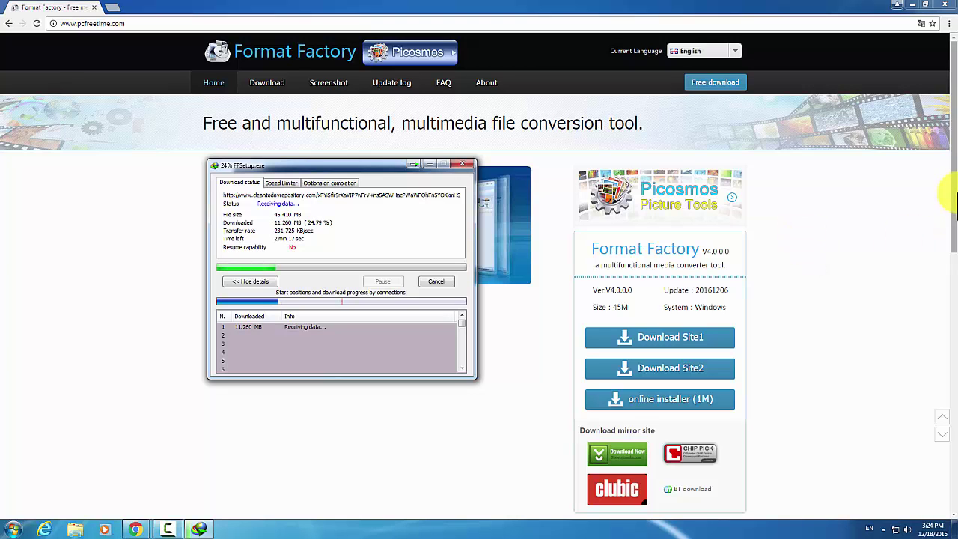
mouse_move(953, 202)
mouse_down()
mouse_move(951, 279)
mouse_move(946, 204)
mouse_move(954, 191)
mouse_up()
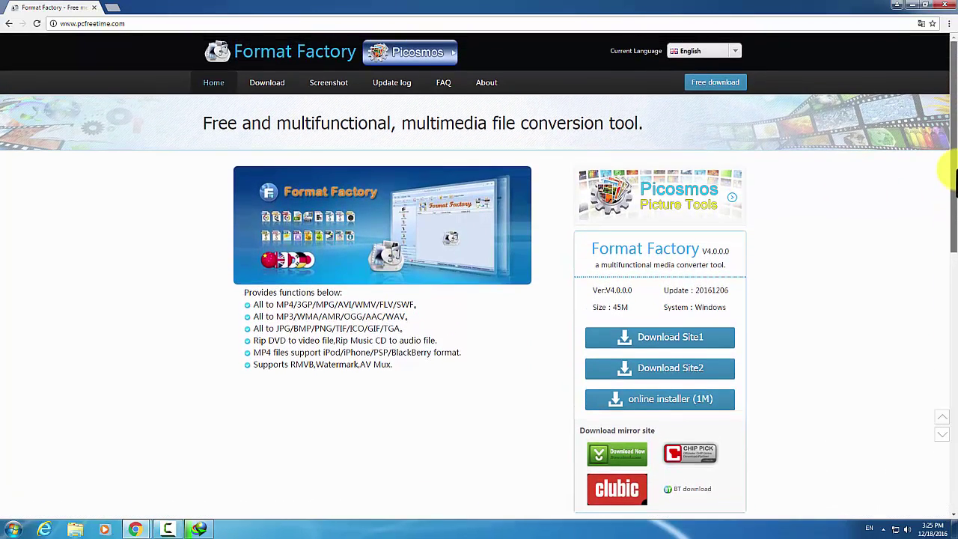
click(735, 52)
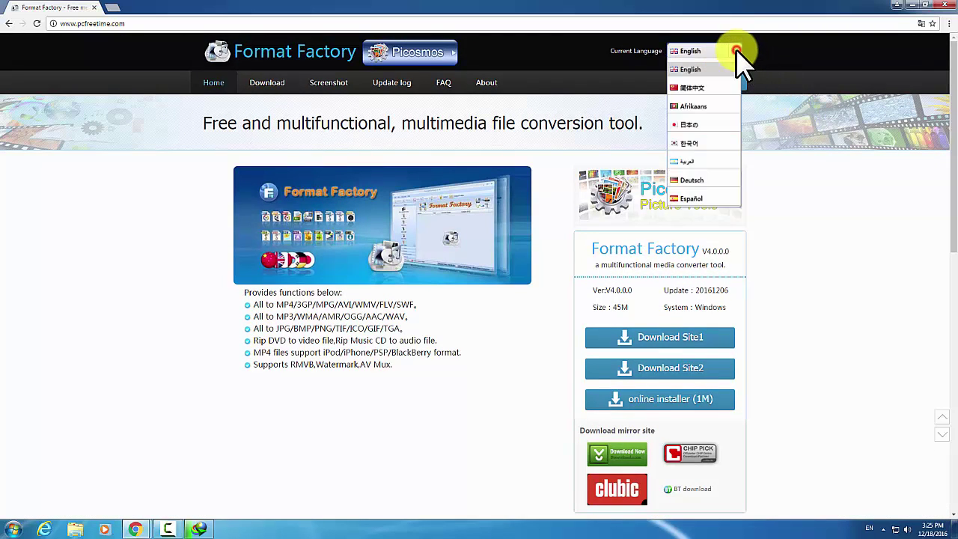
mouse_move(733, 85)
mouse_down()
mouse_move(744, 159)
mouse_move(744, 100)
mouse_up()
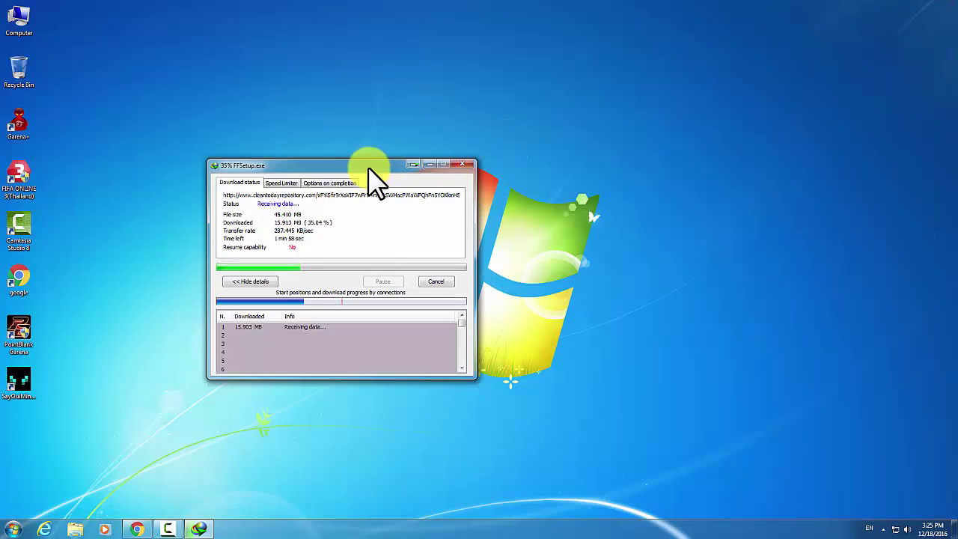
click(368, 167)
drag(556, 98, 641, 90)
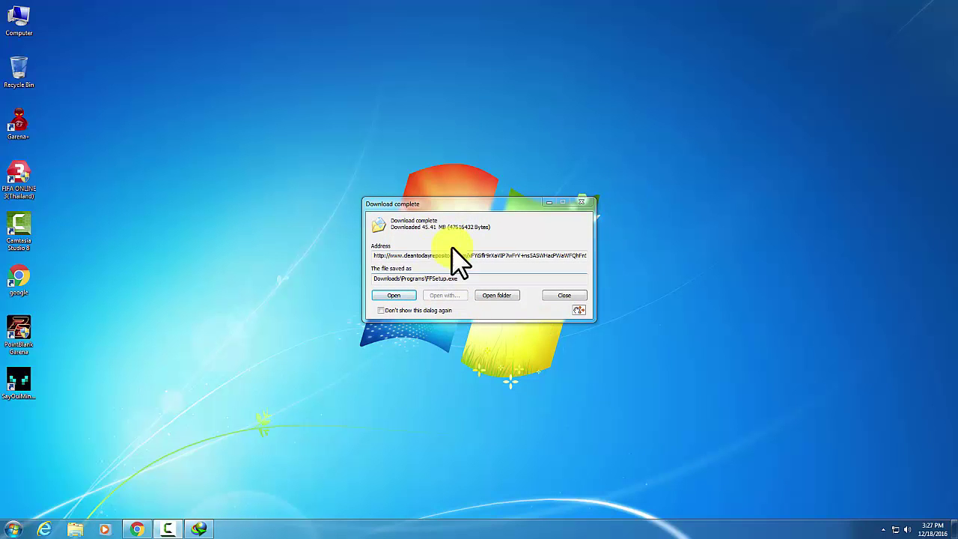
Open the folder of the completed download, move FFSetup to the desktop and close the folder
drag(516, 202, 651, 158)
click(640, 250)
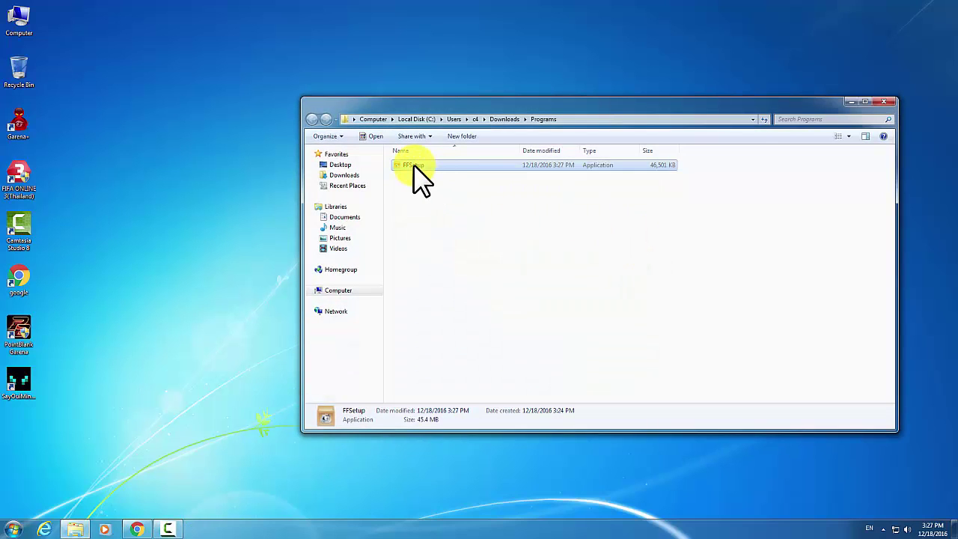
click(408, 166)
drag(408, 165, 213, 166)
click(886, 103)
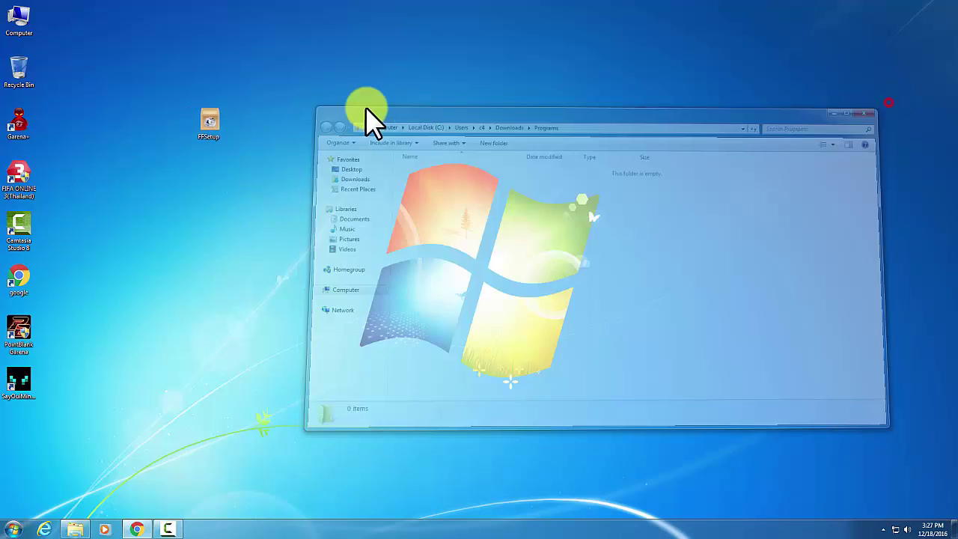
Launch FFSetup from the desktop and continue the setup without agreeing to install Avast Antivirus
drag(210, 127, 349, 124)
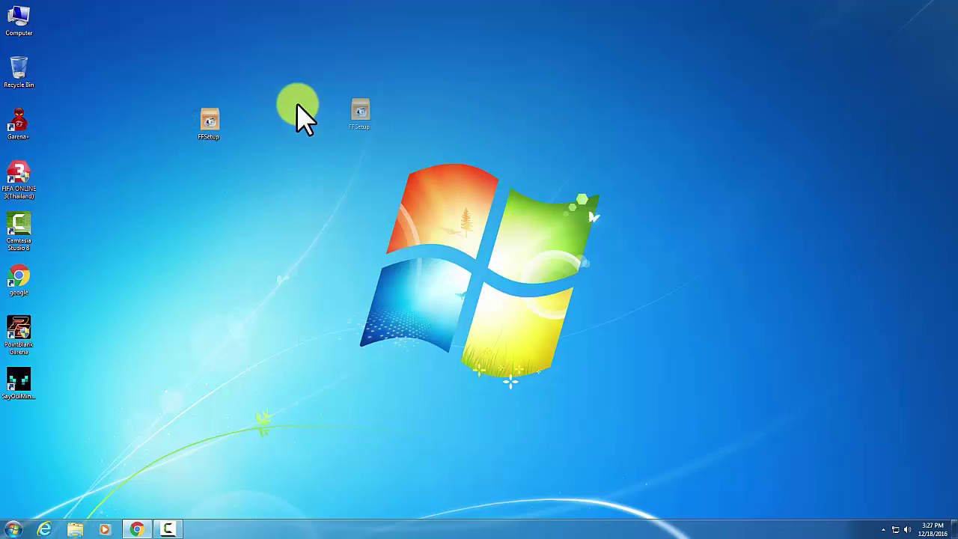
drag(297, 105, 247, 127)
double_click(250, 128)
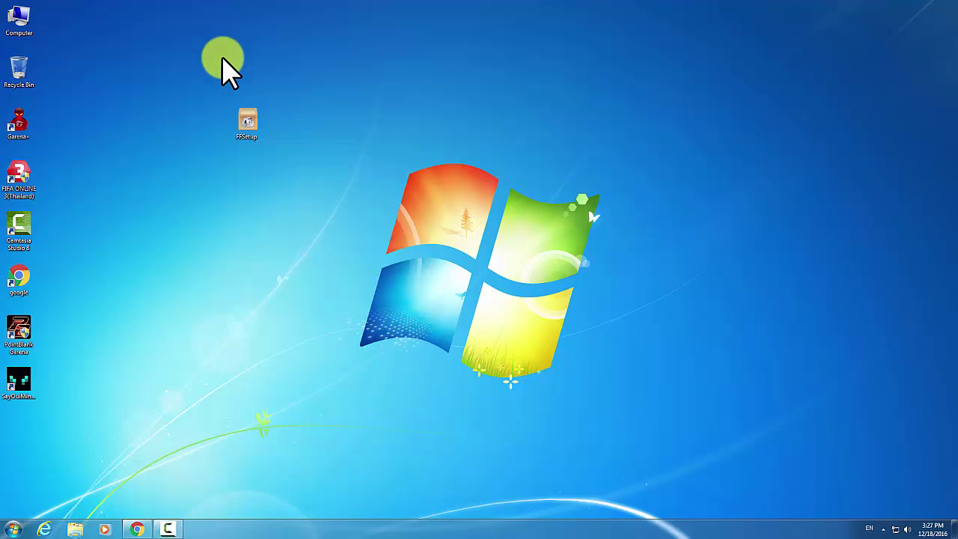
double_click(246, 122)
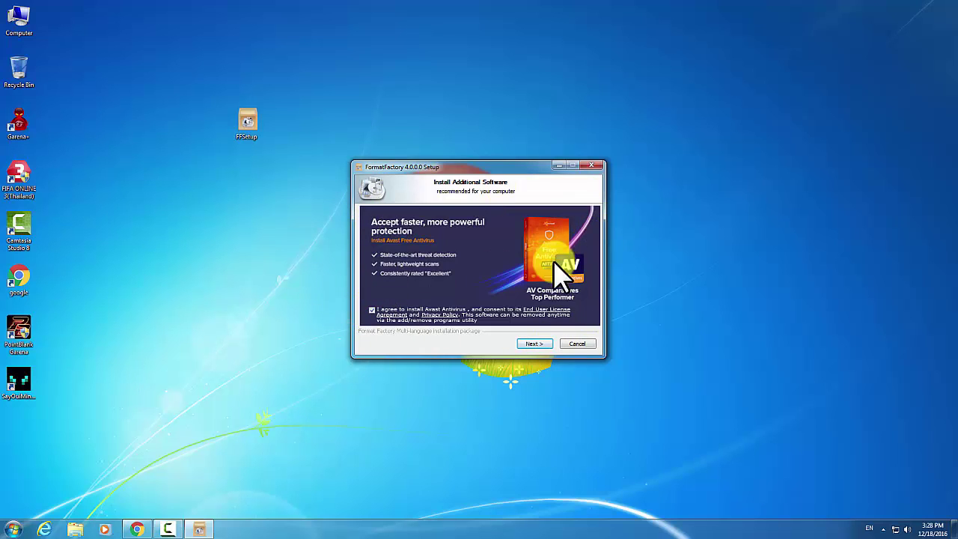
click(372, 310)
click(534, 344)
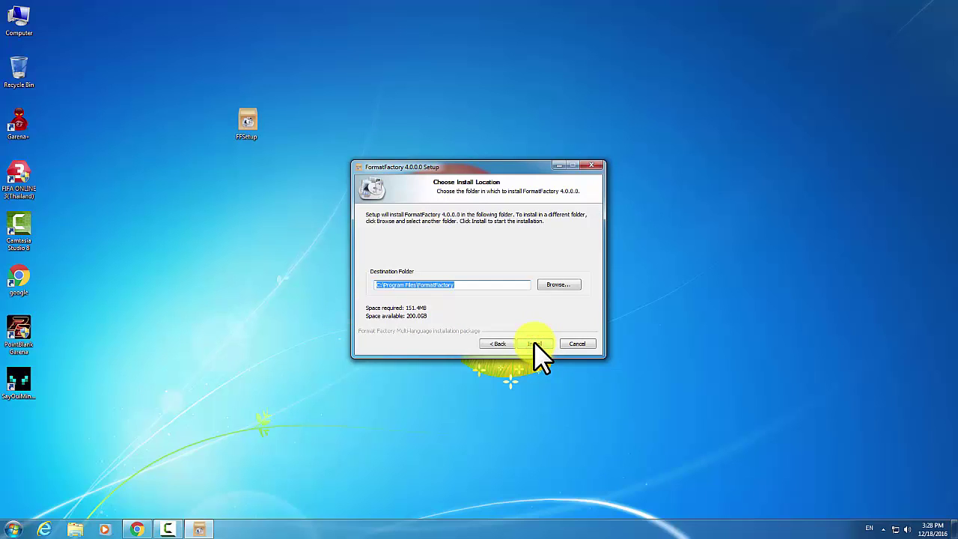
click(560, 284)
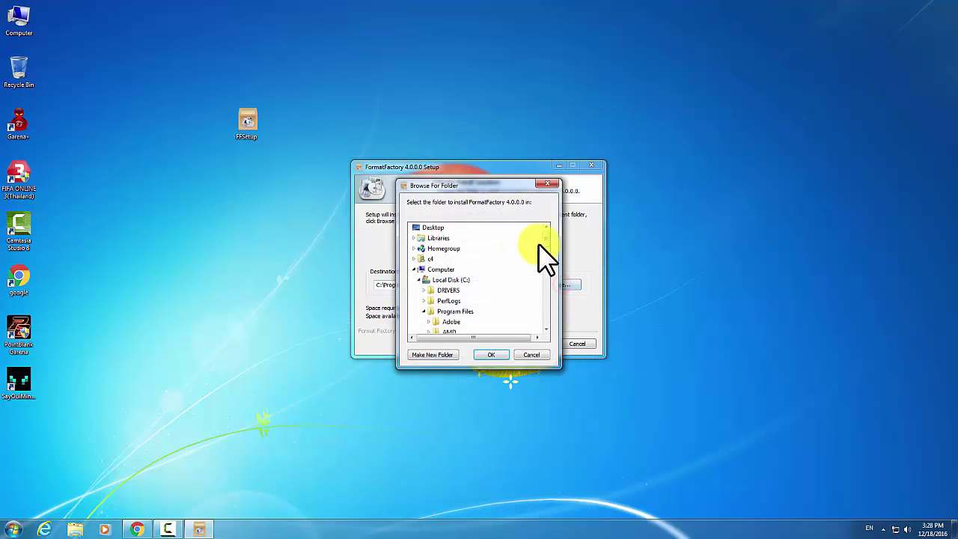
mouse_move(545, 238)
mouse_down()
mouse_move(545, 269)
mouse_move(546, 241)
mouse_up()
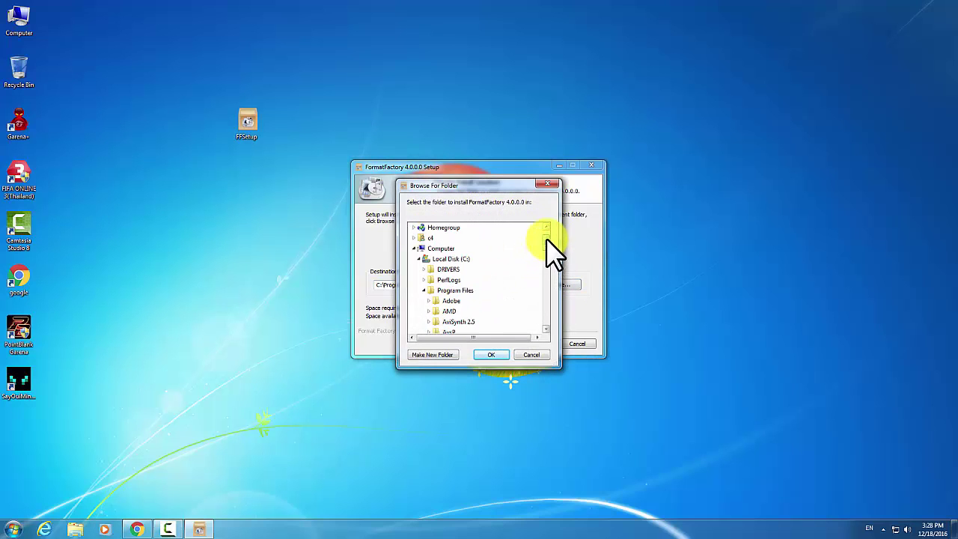
click(547, 184)
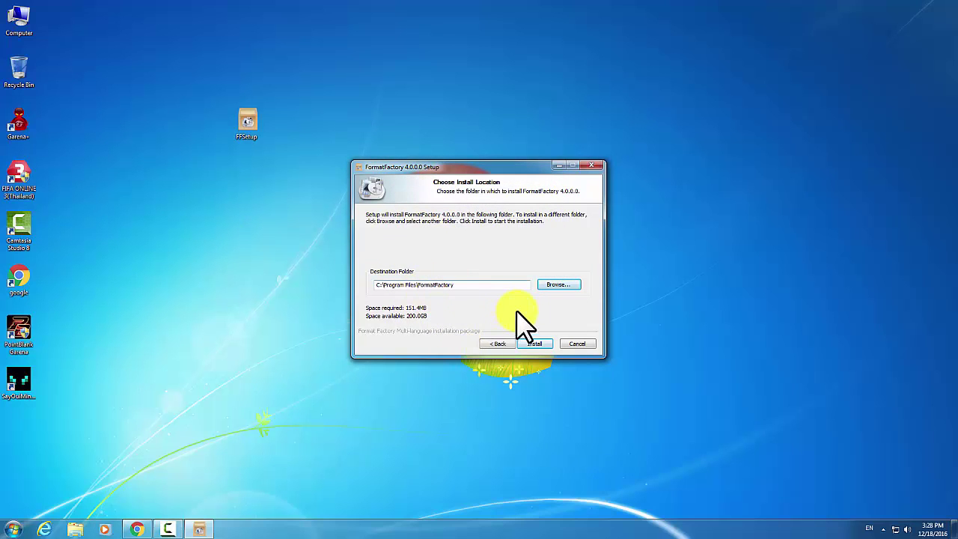
Install FormatFactory in C:\Program Files\FormatFactory and complete the setup, including the Install Codec dialog
click(535, 344)
click(536, 345)
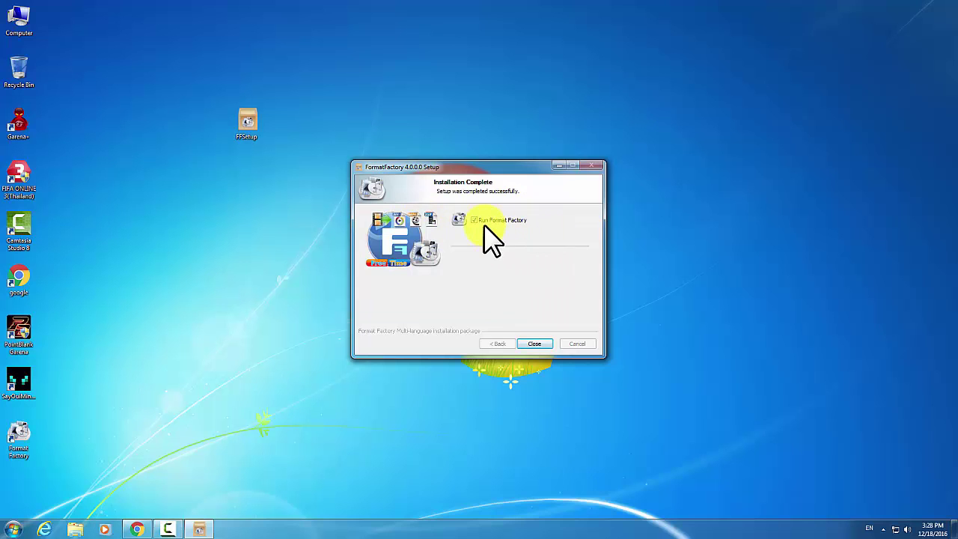
click(545, 344)
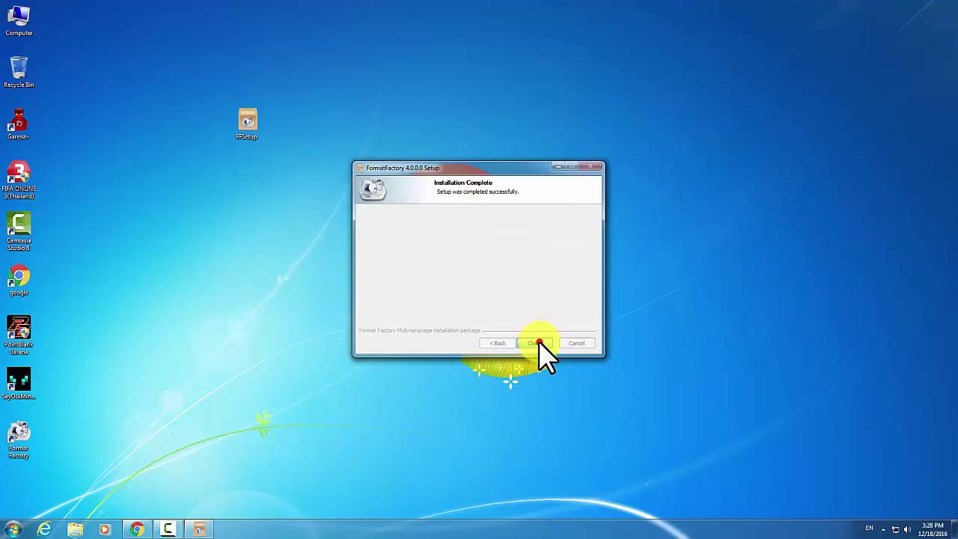
click(939, 4)
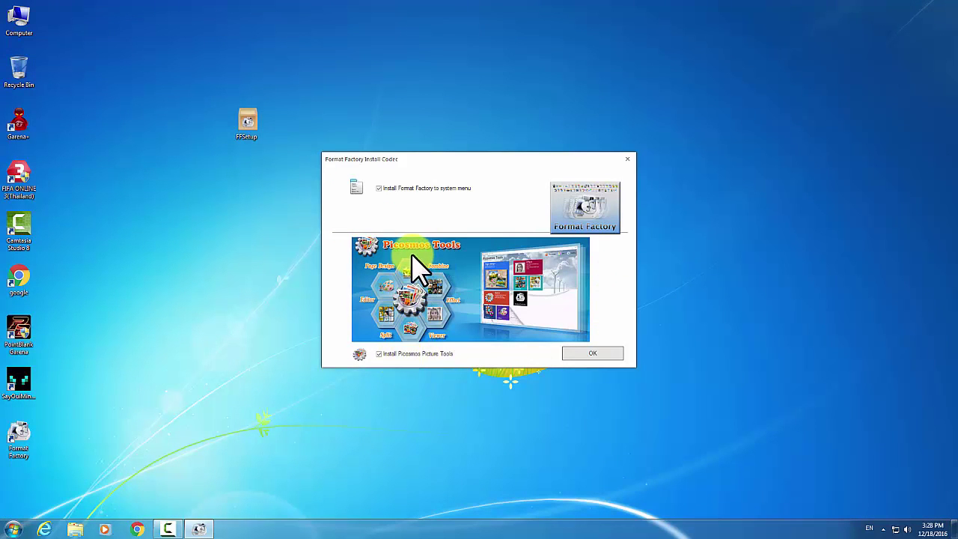
click(592, 353)
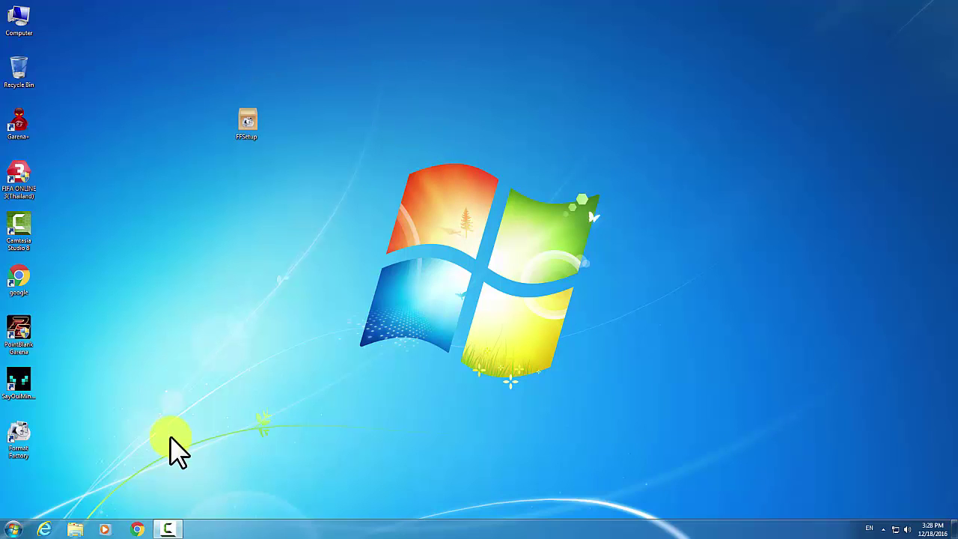
Launch Format Factory from its desktop shortcut and maximize its window
click(17, 435)
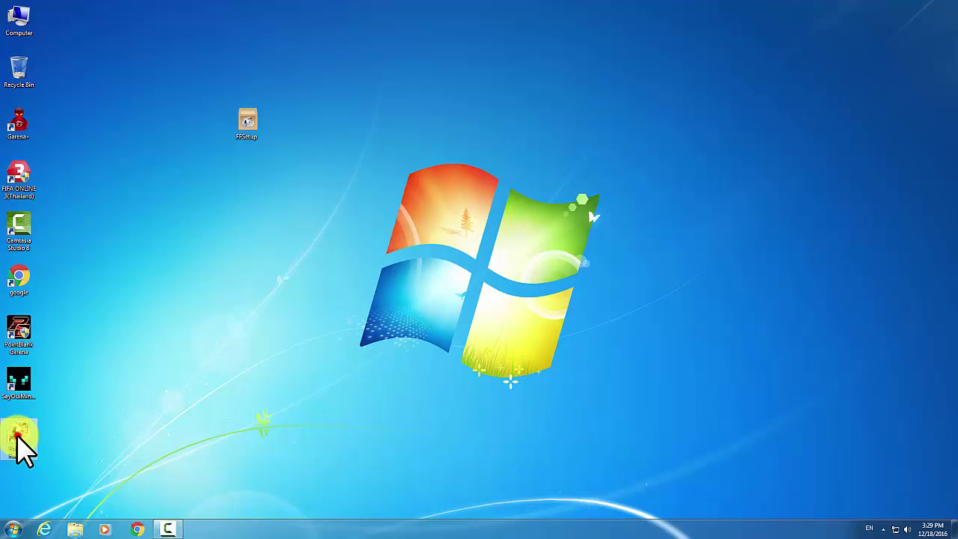
double_click(17, 436)
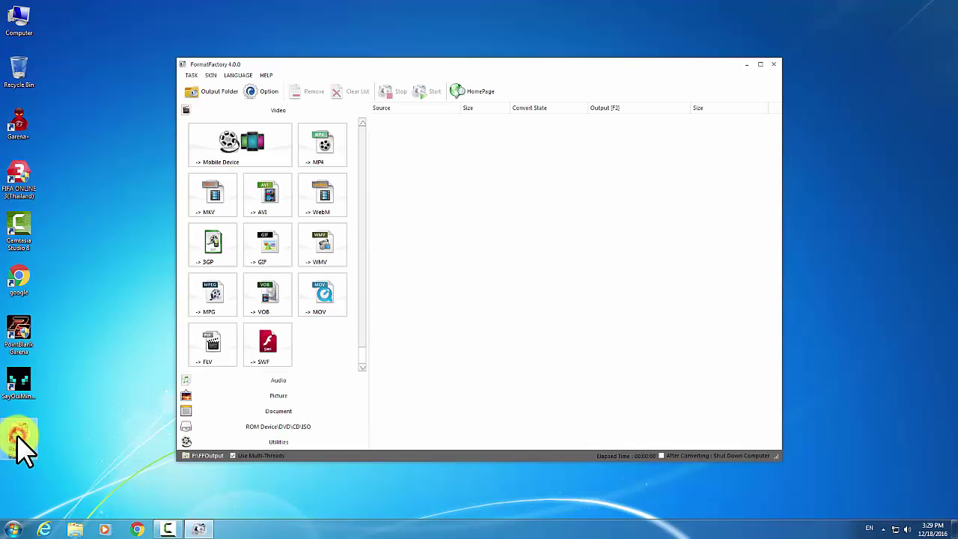
click(760, 64)
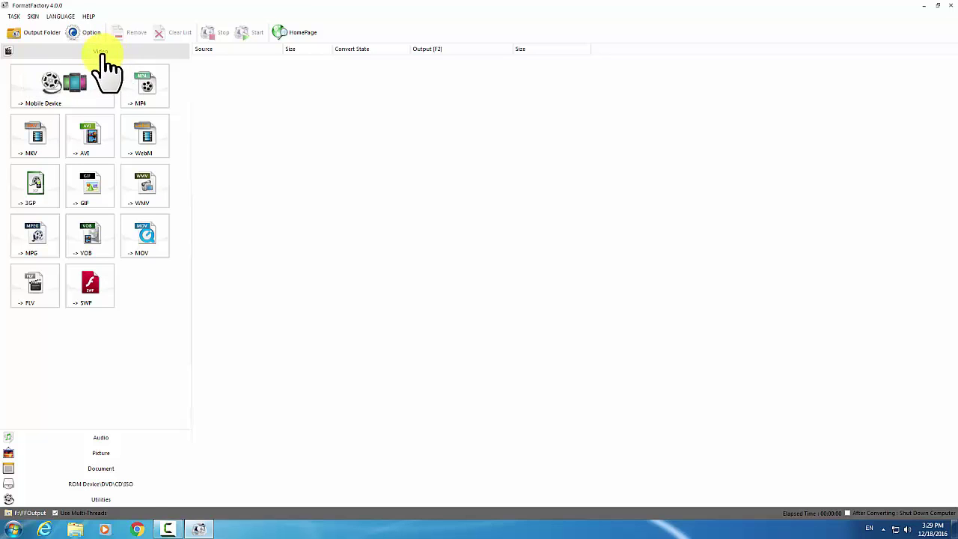
Browse the conversion options in the Audio, Picture and Utilities categories
click(98, 436)
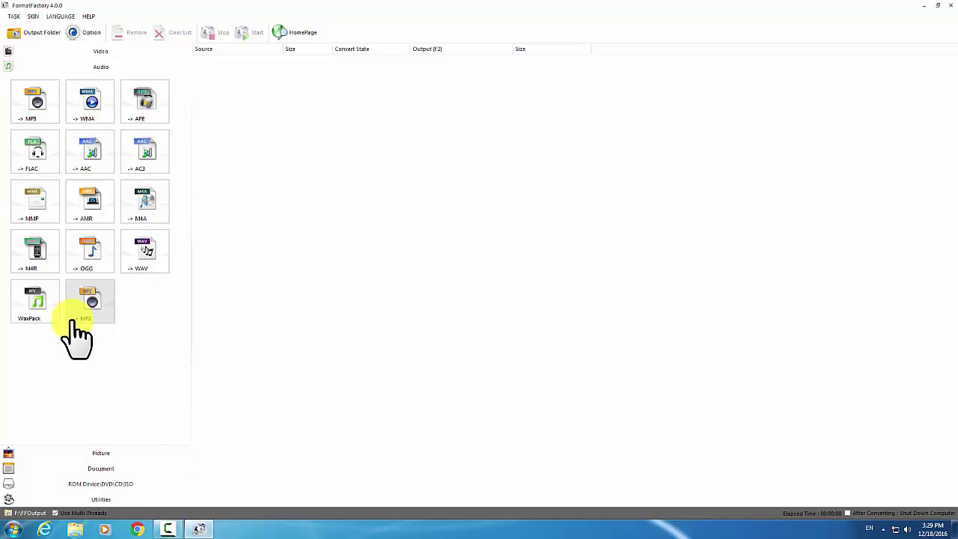
click(102, 454)
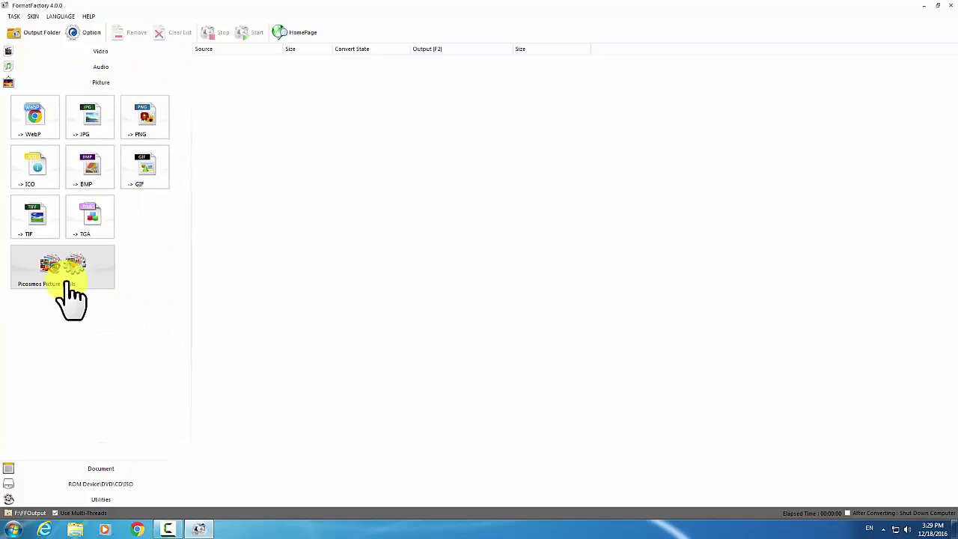
click(102, 499)
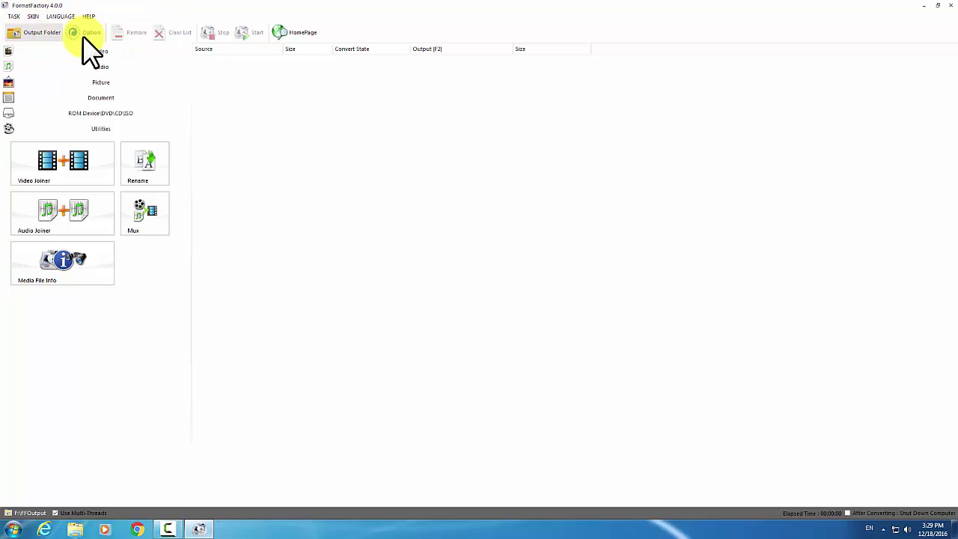
Try out the White, Pink and Yellow skins one after another
click(33, 16)
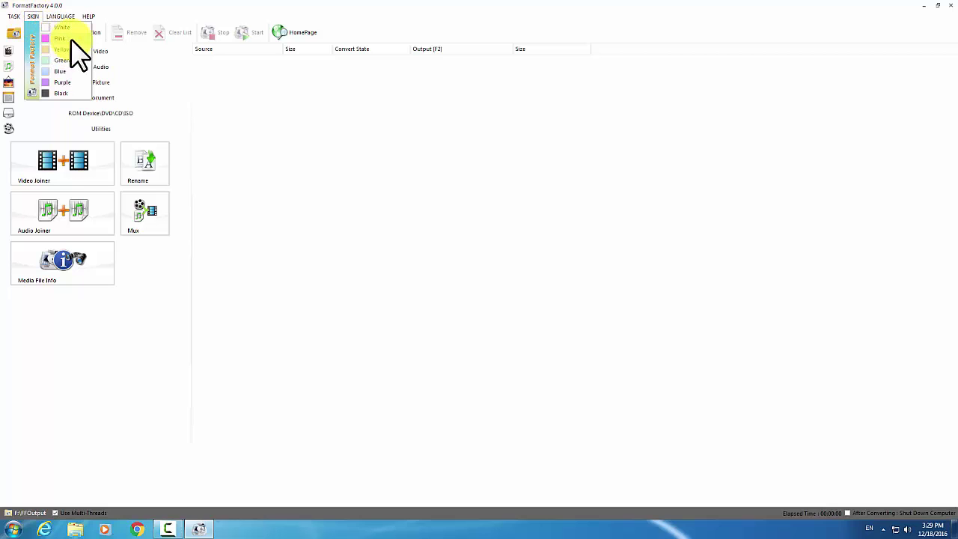
click(62, 27)
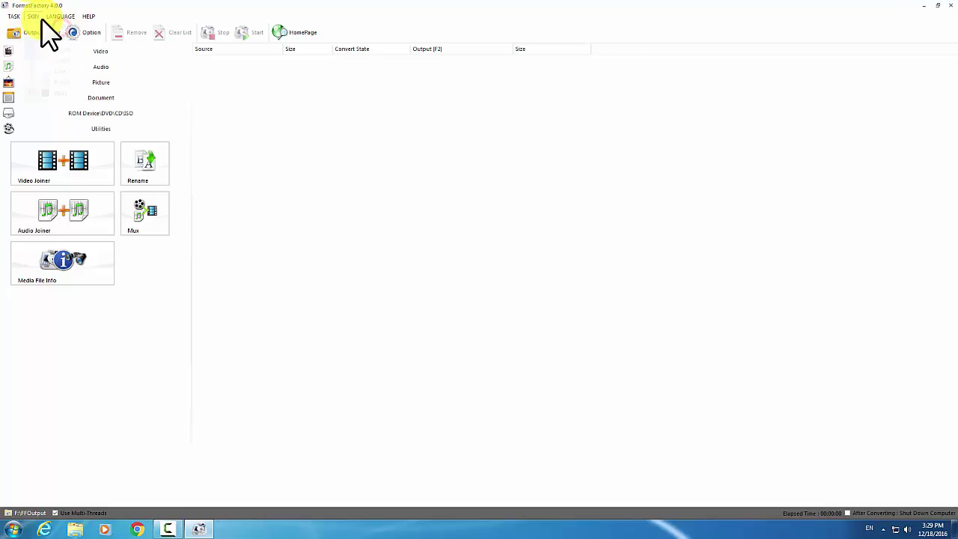
click(37, 17)
click(50, 38)
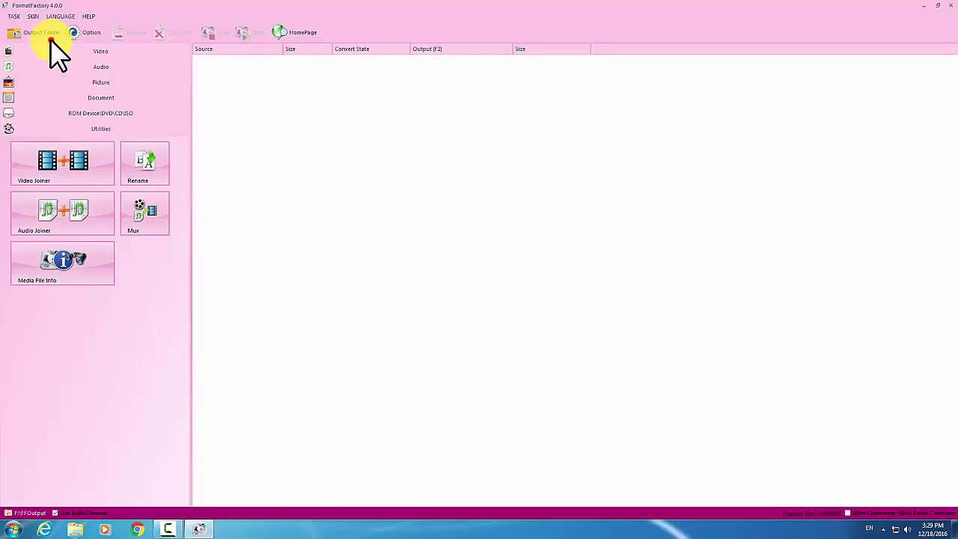
click(36, 16)
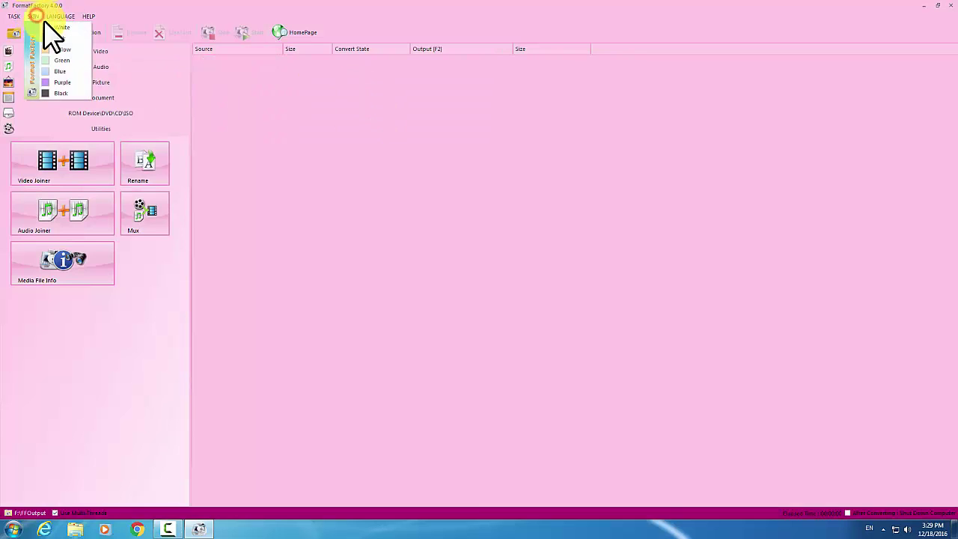
click(59, 49)
Change the skin to Black and expand the Video conversion category
click(35, 17)
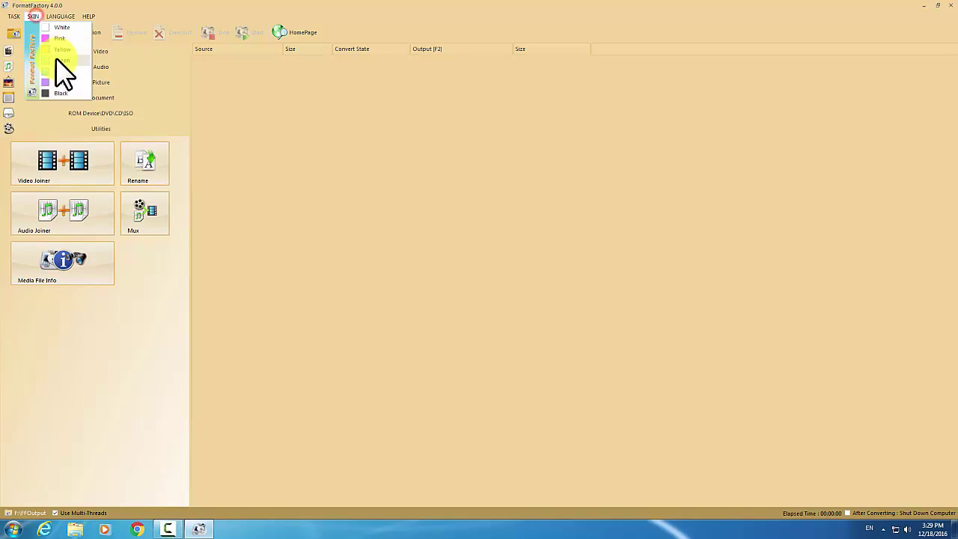
click(57, 93)
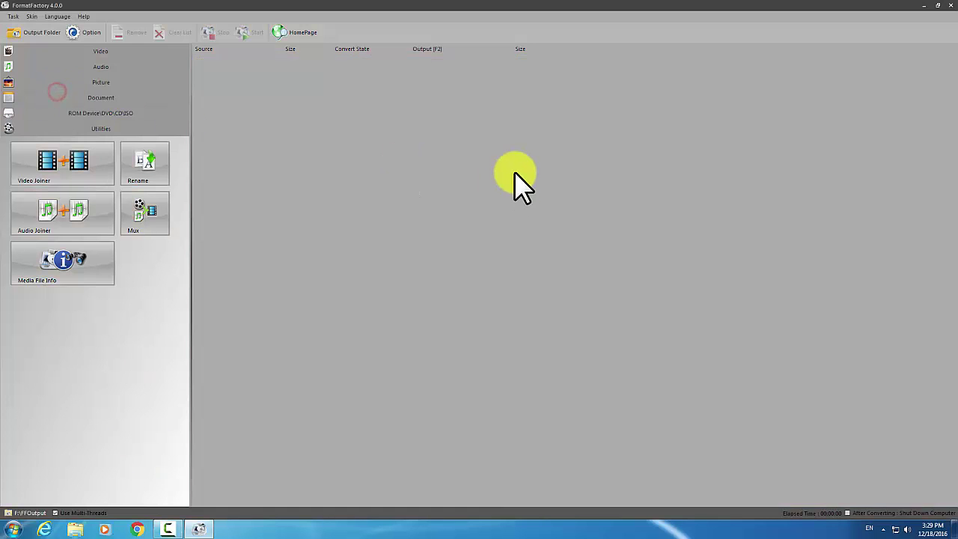
click(311, 148)
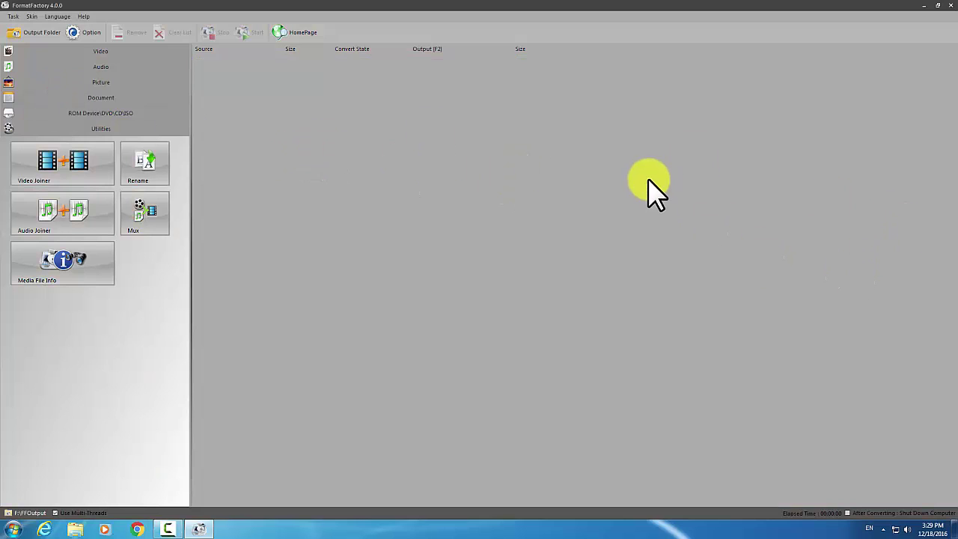
click(103, 52)
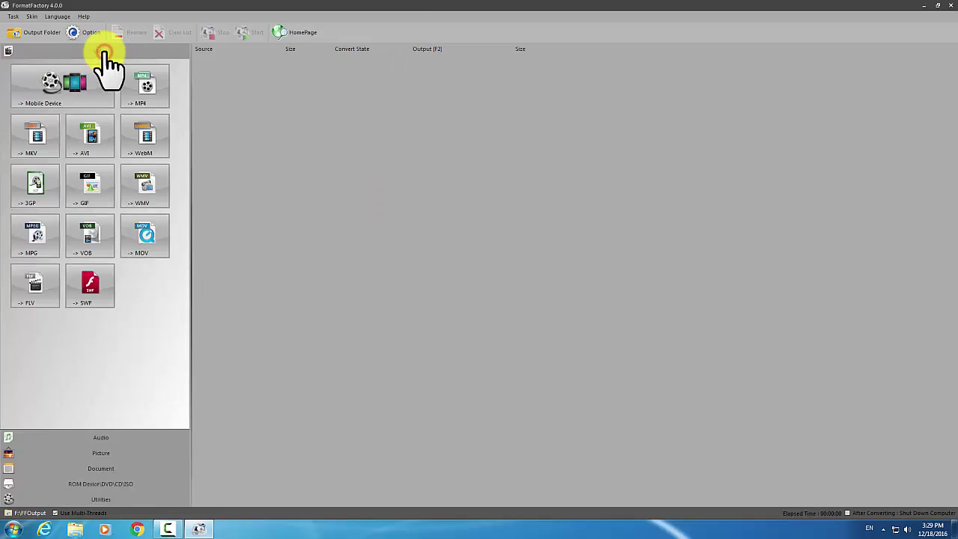
click(34, 17)
click(59, 17)
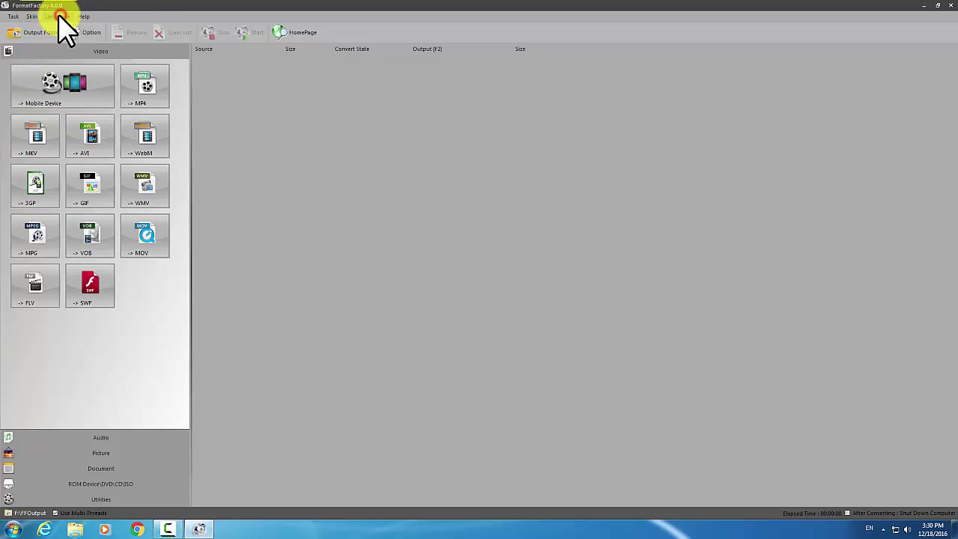
click(59, 19)
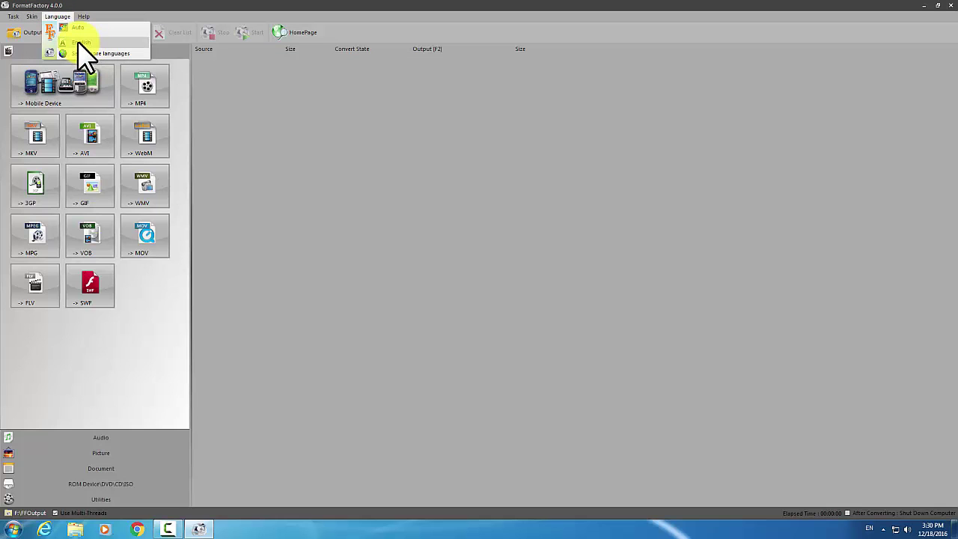
click(637, 199)
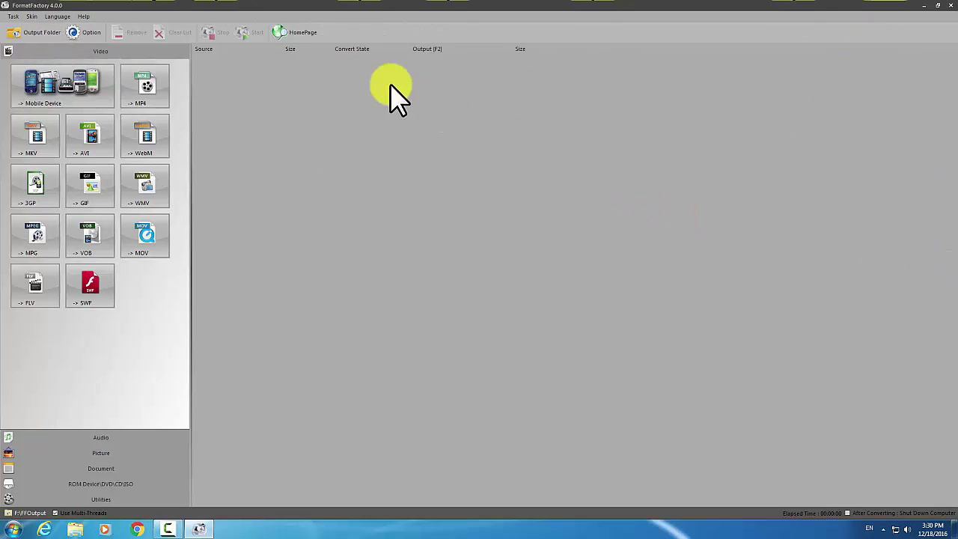
click(60, 16)
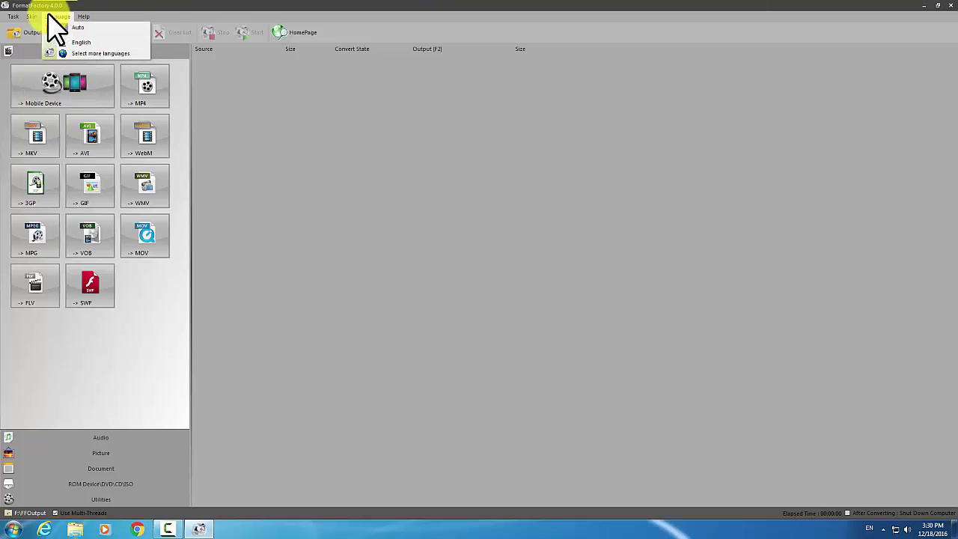
click(152, 16)
Switch the interface language to Thai from the full list of additional languages
click(53, 16)
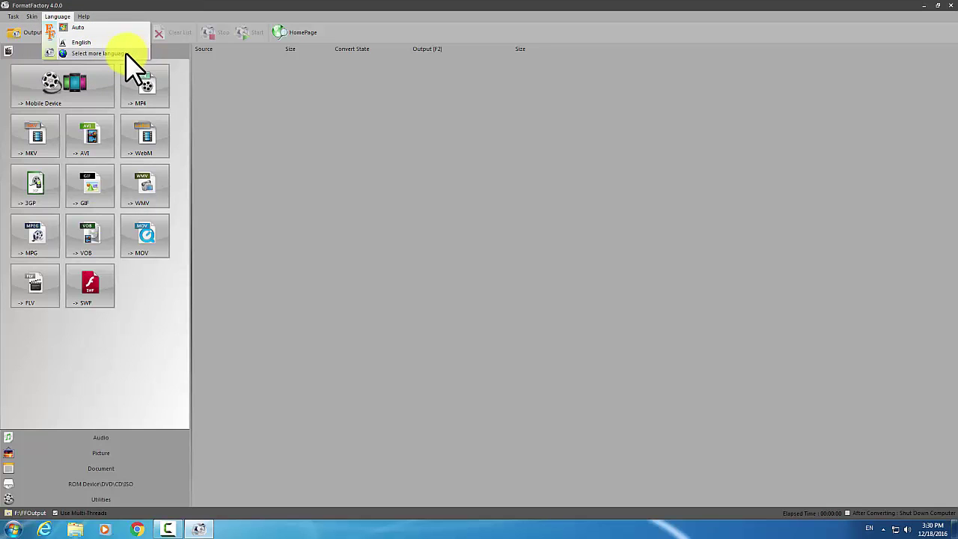
click(88, 54)
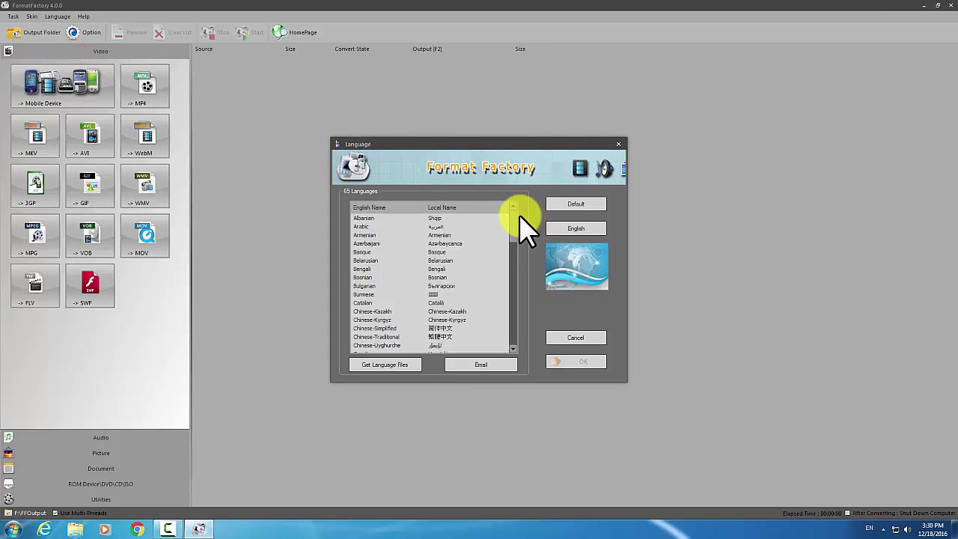
drag(515, 219, 507, 321)
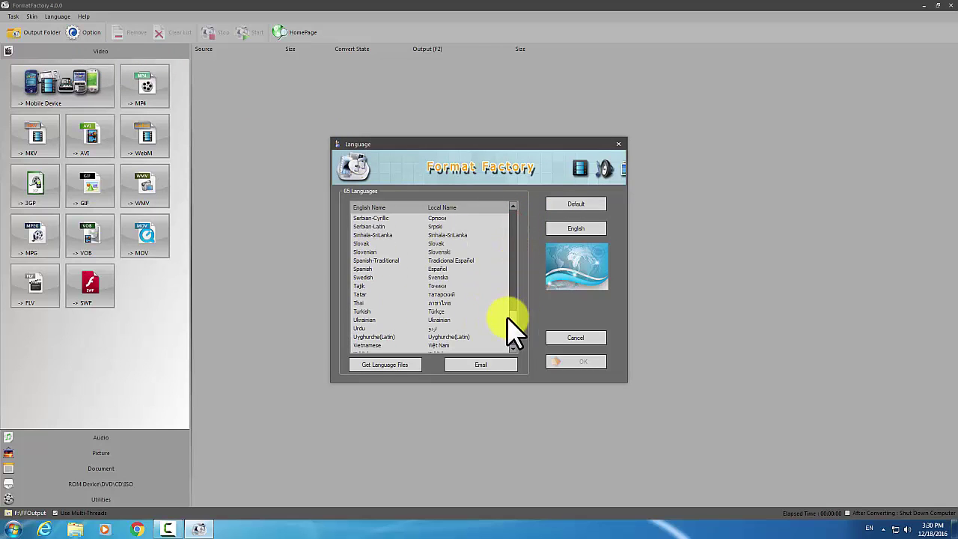
click(442, 302)
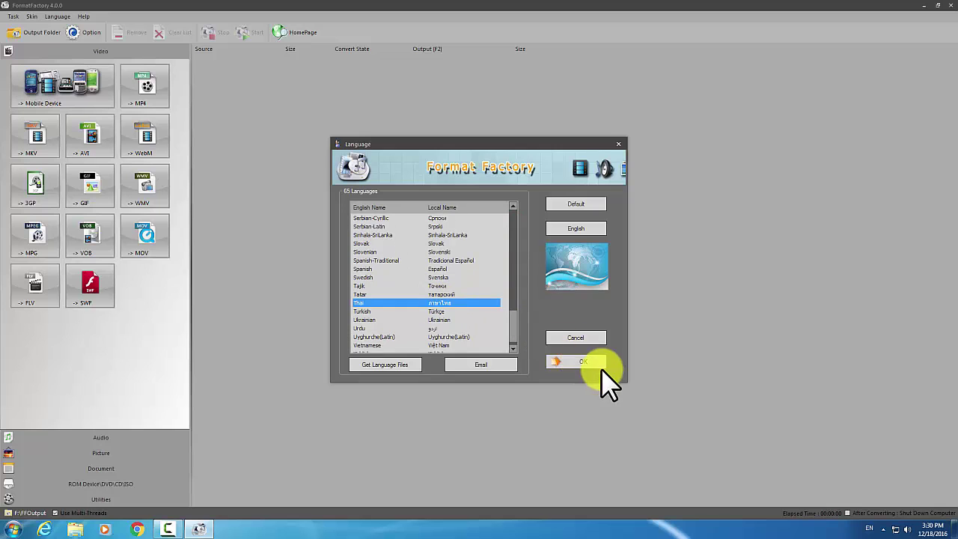
click(579, 362)
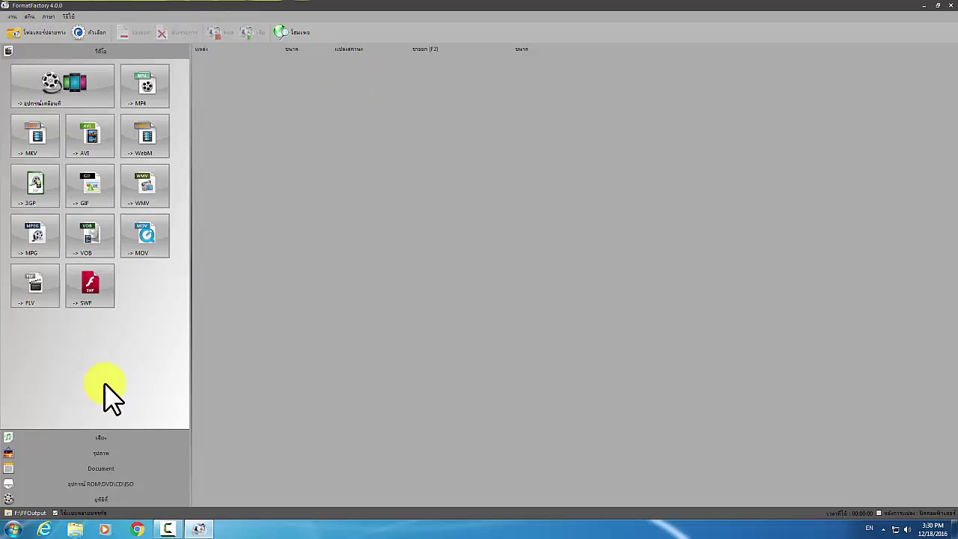
click(69, 17)
click(46, 16)
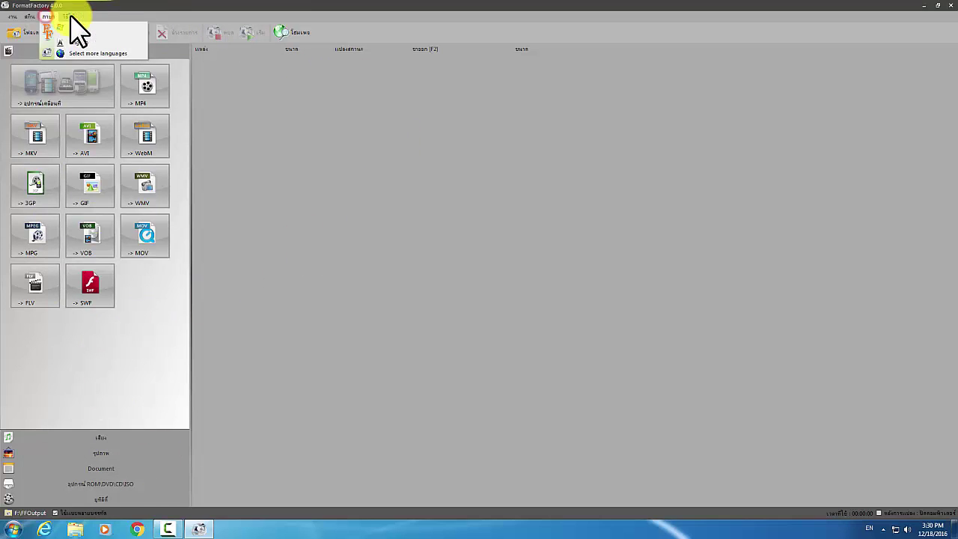
mouse_move(72, 18)
click(132, 4)
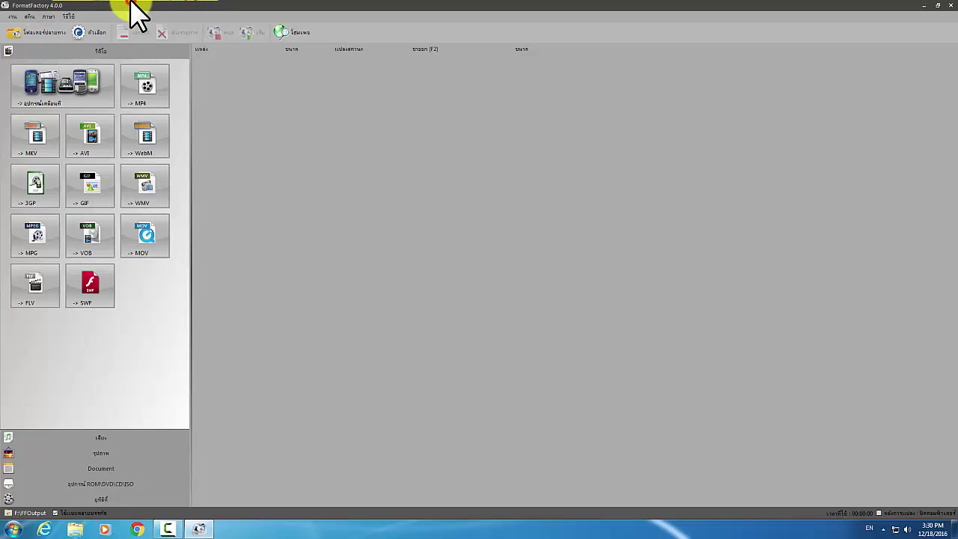
click(69, 16)
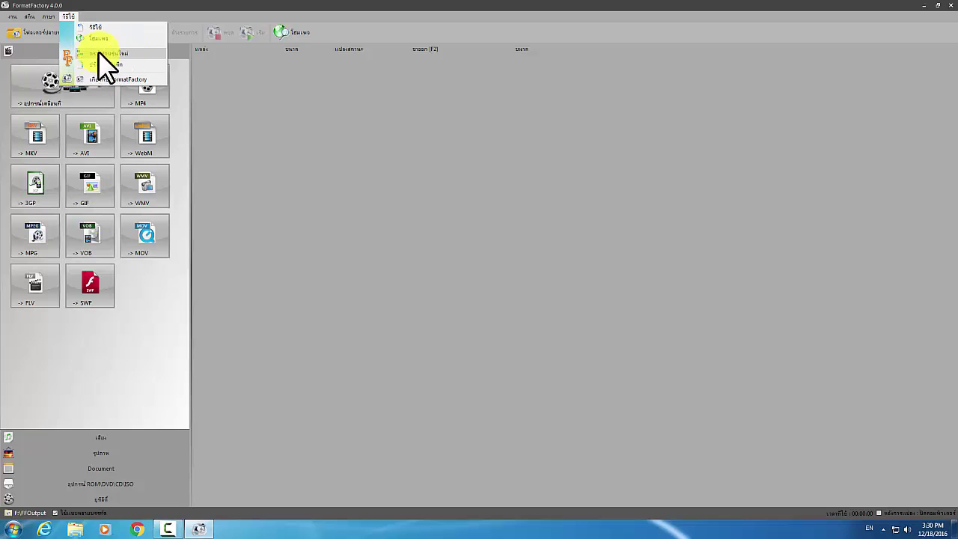
click(382, 123)
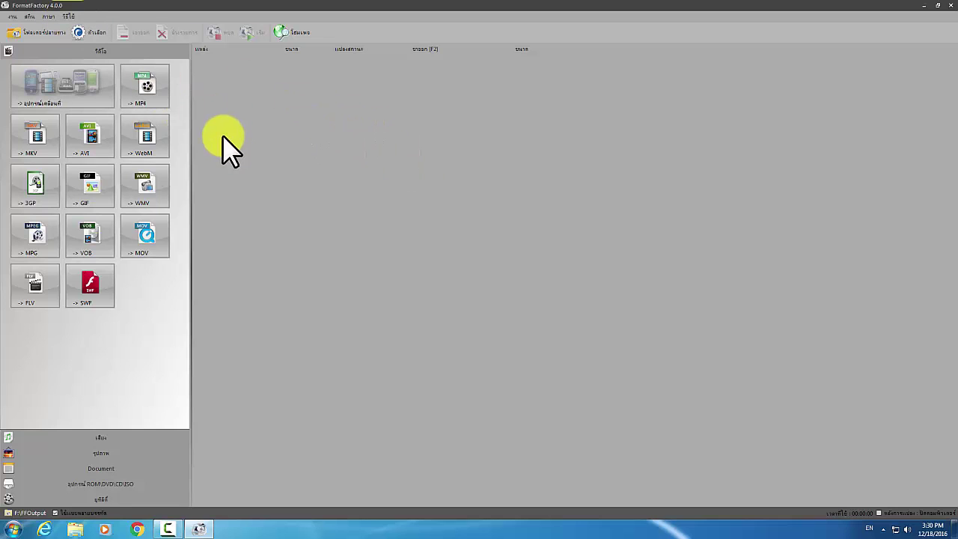
click(68, 16)
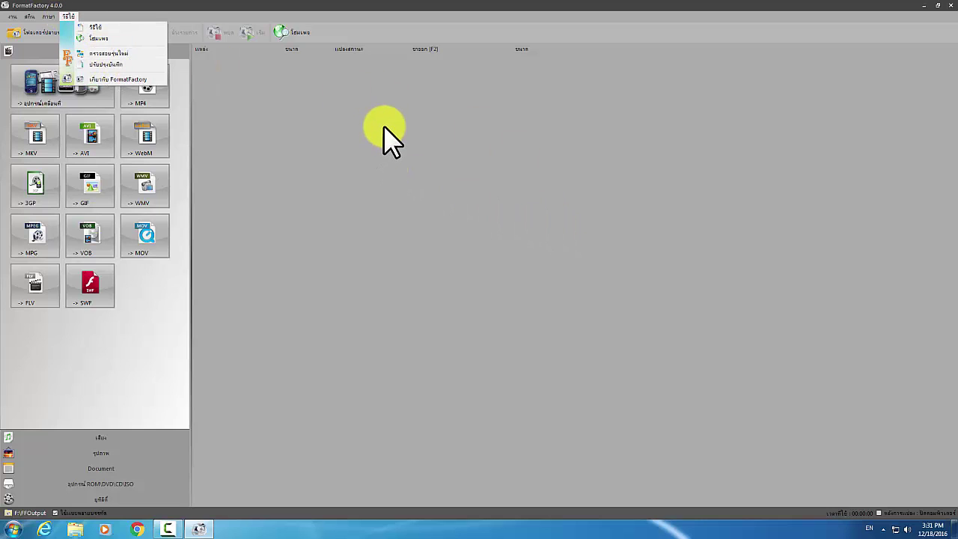
click(327, 81)
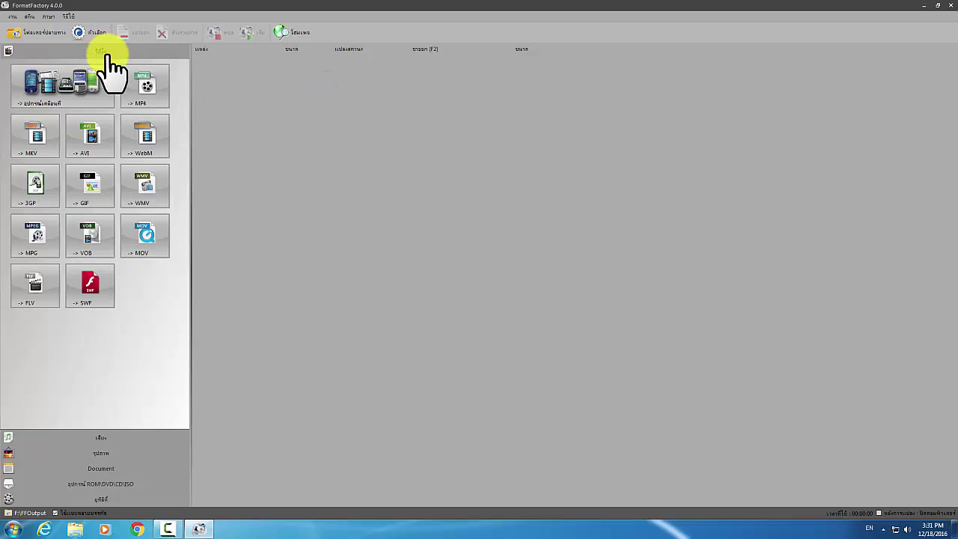
Open the output folder to view its contents and close it
click(45, 34)
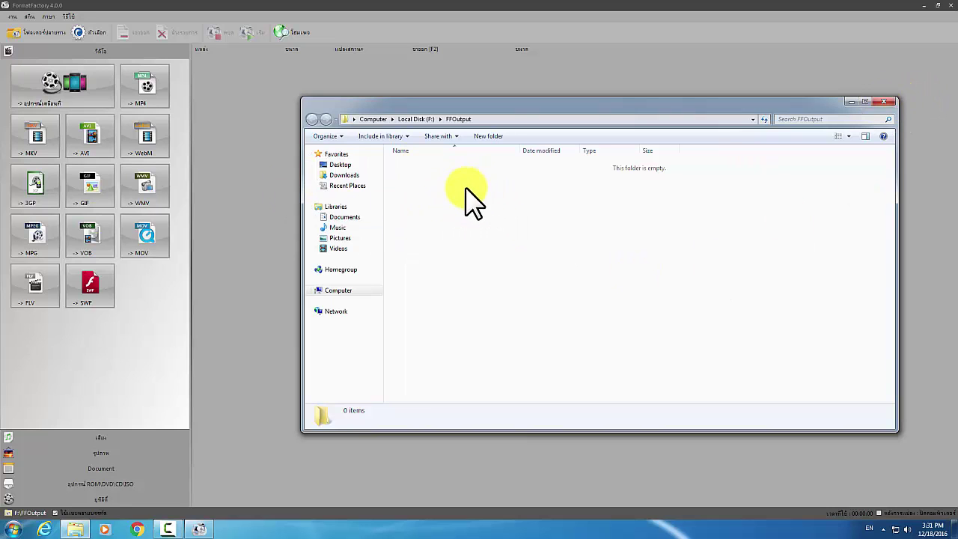
click(884, 101)
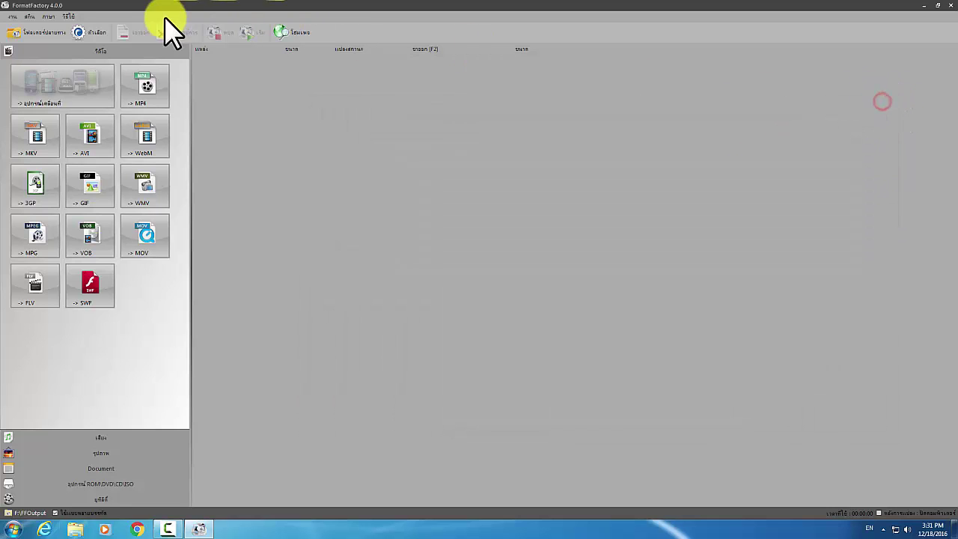
Change the default output folder in the program options to the Desktop
click(91, 33)
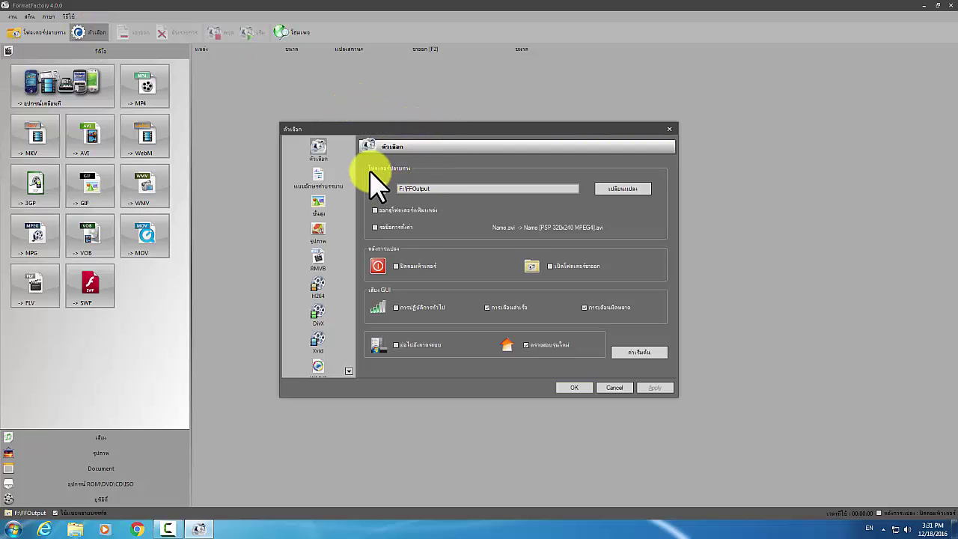
drag(387, 187, 425, 187)
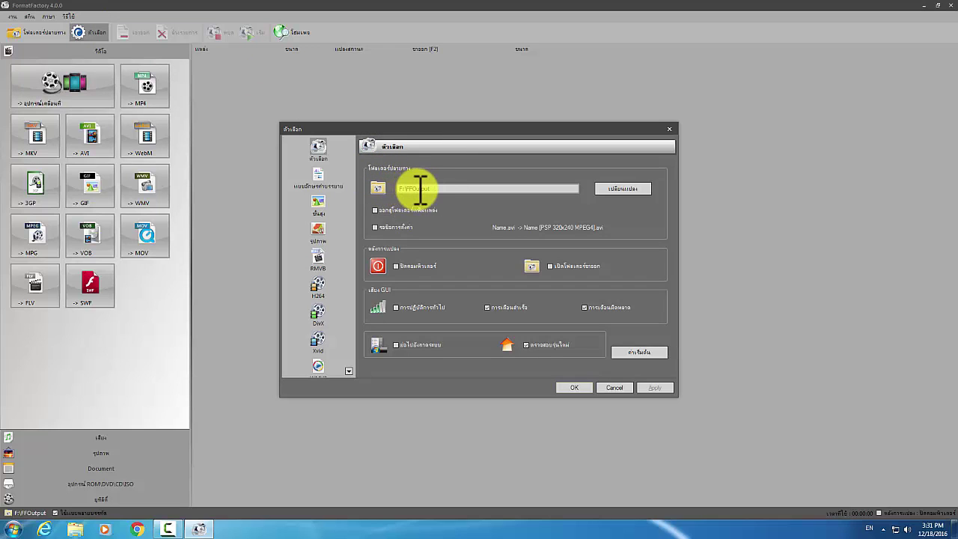
click(422, 190)
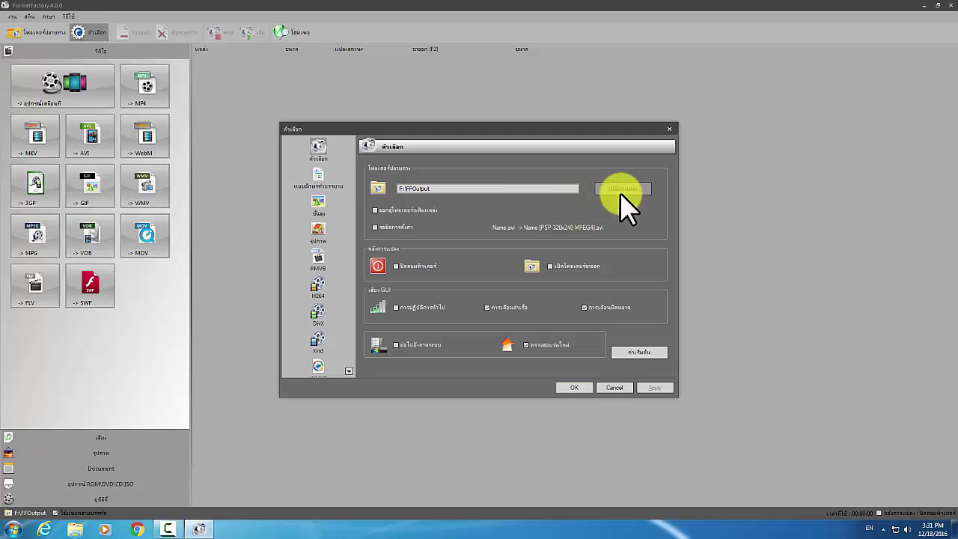
click(639, 188)
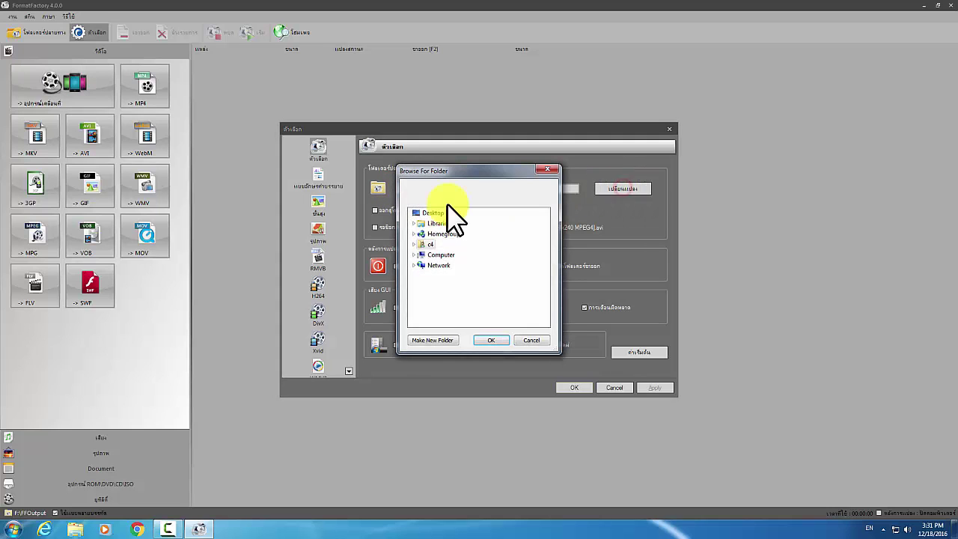
click(408, 210)
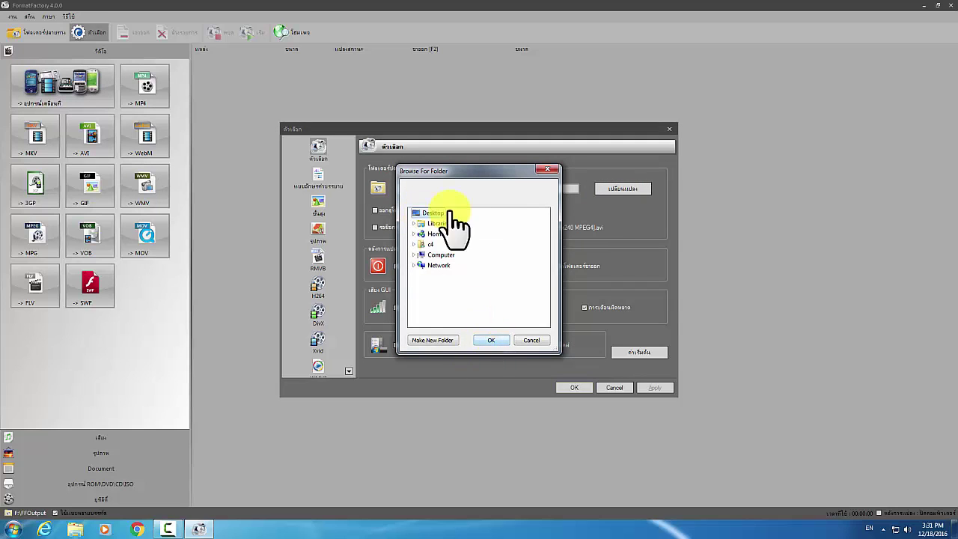
click(492, 340)
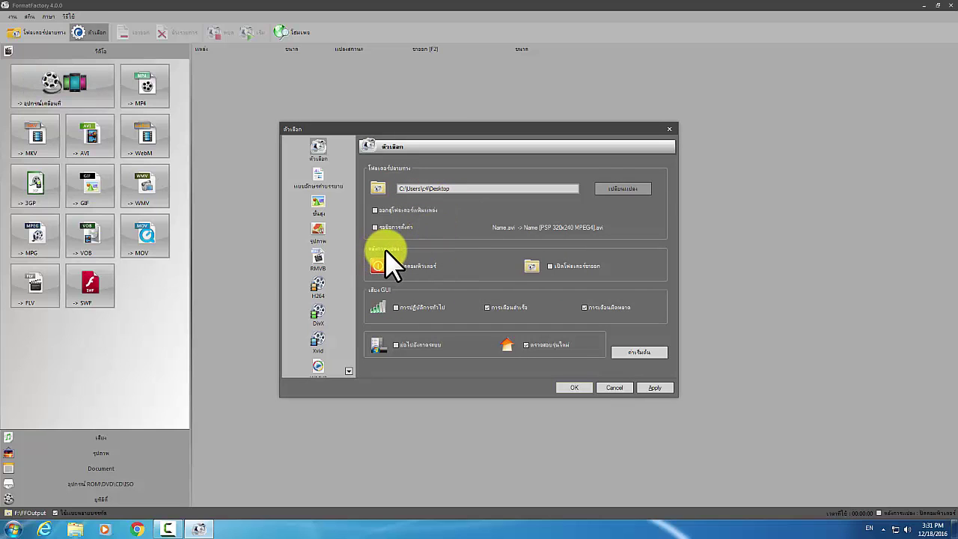
Enable opening the output folder after conversion, disable the new-version check, and save the options
click(396, 265)
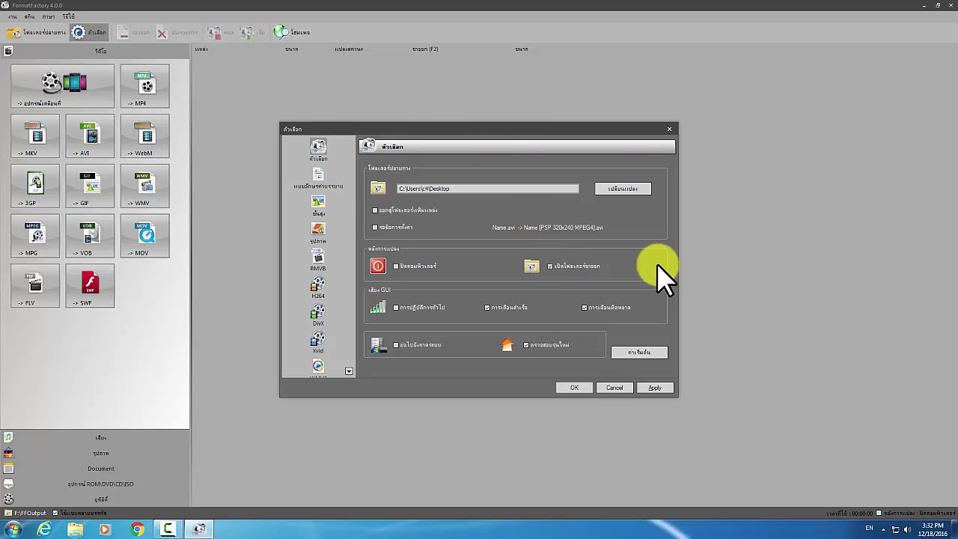
click(550, 266)
click(604, 307)
click(526, 345)
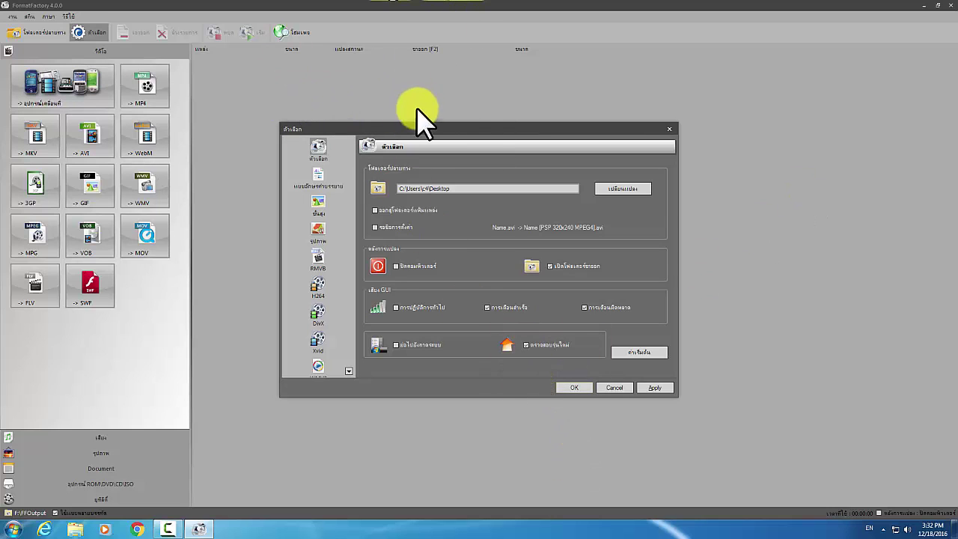
click(526, 345)
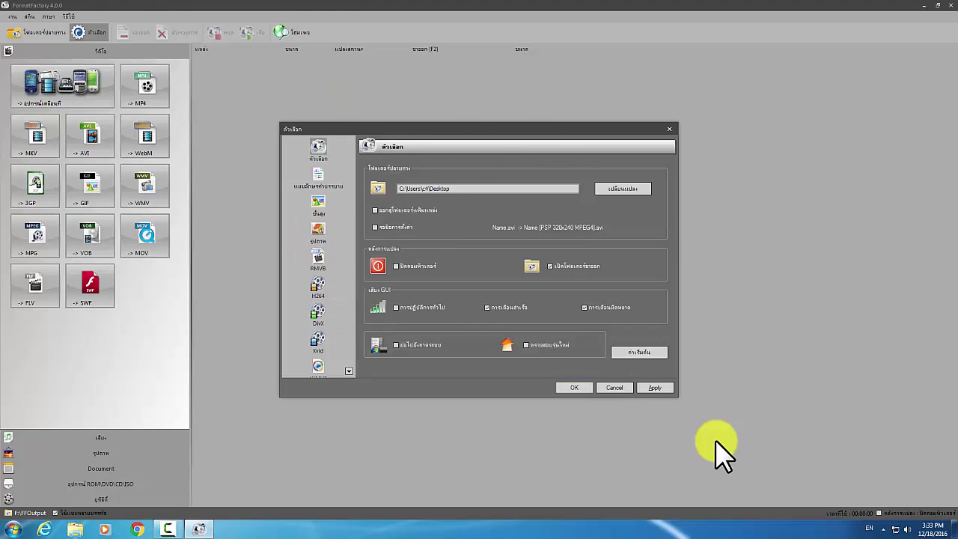
click(654, 387)
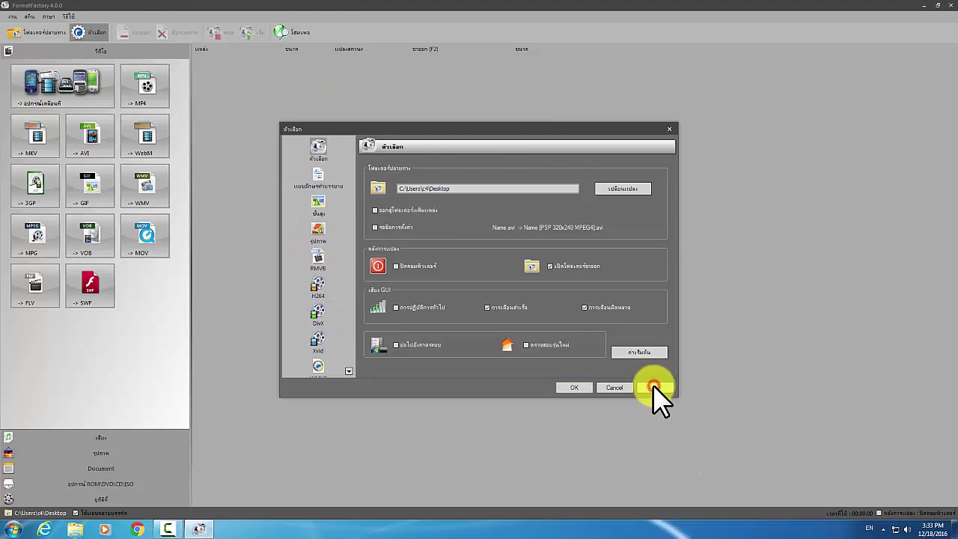
click(574, 387)
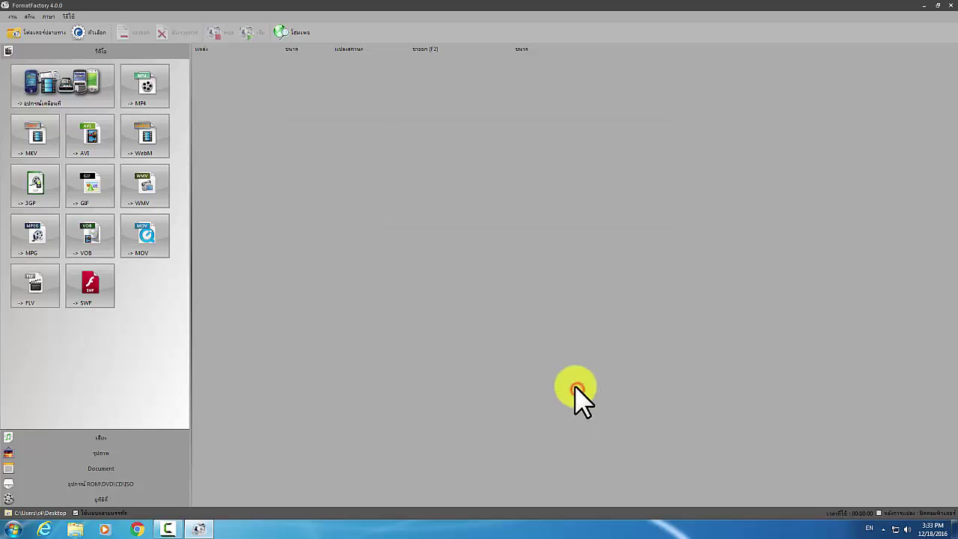
Restore the maximized program window to its smaller size and reposition it over the desktop
double_click(448, 15)
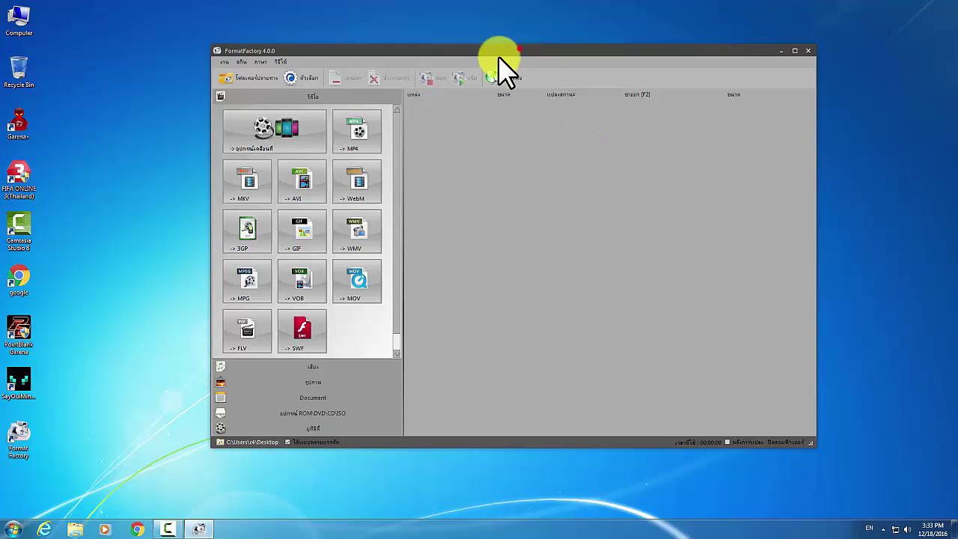
drag(488, 49, 439, 70)
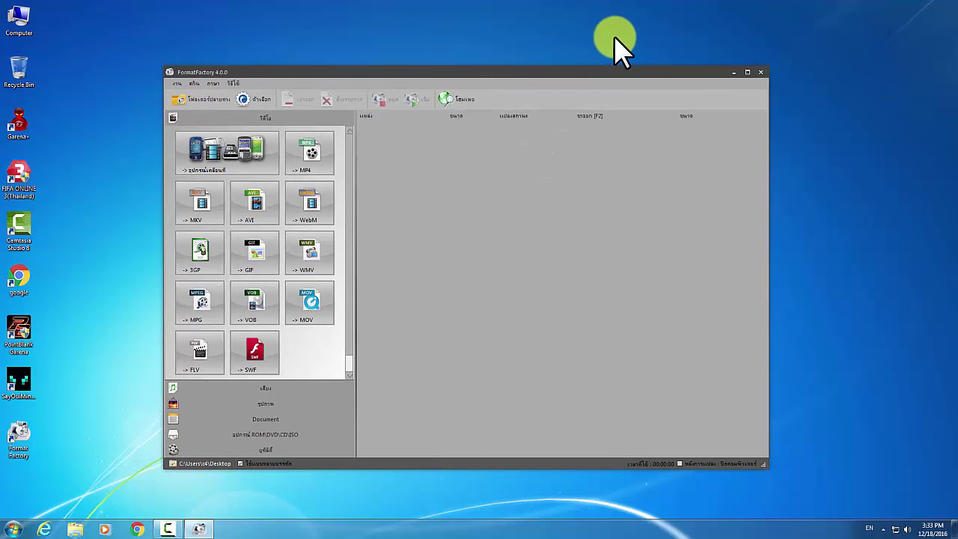